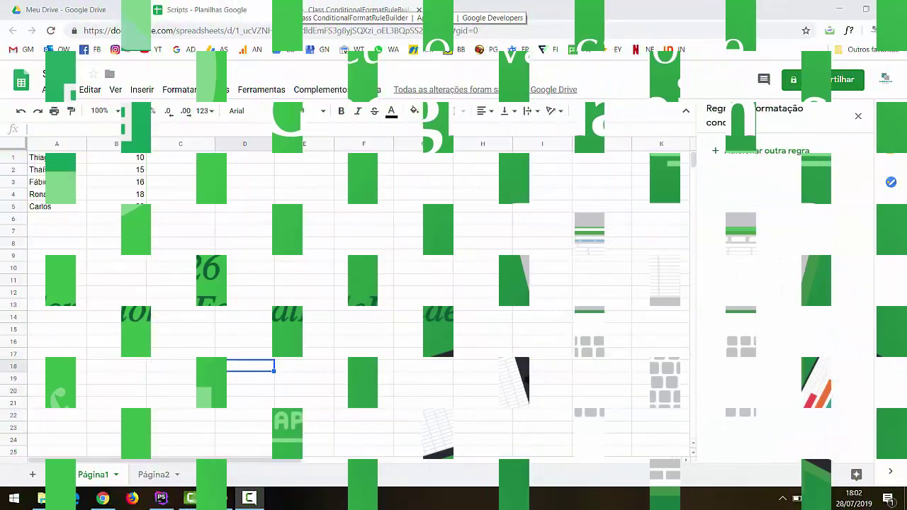
# Highlight the ConditionalFormatRuleBuilder class name on its reference page, then return to the Scripts spreadsheet
pyautogui.click(347, 7)
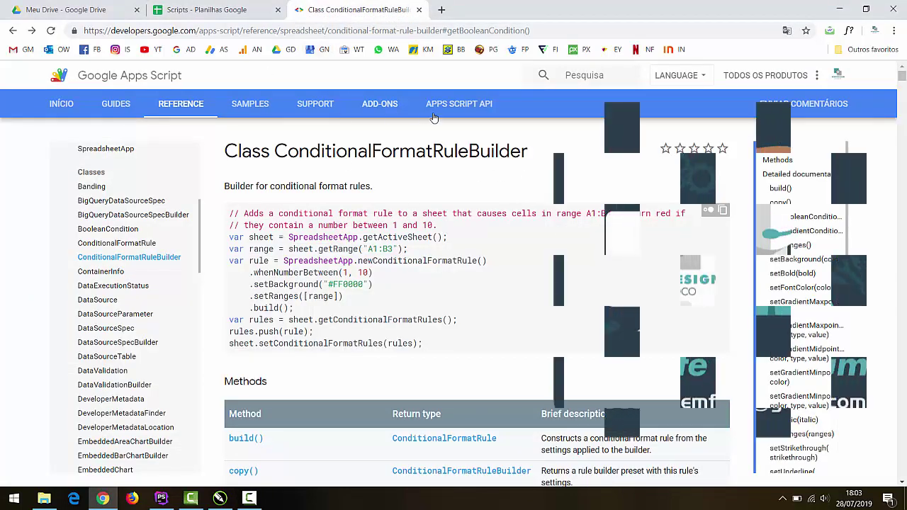
pyautogui.moveTo(539, 157); pyautogui.dragTo(277, 158)
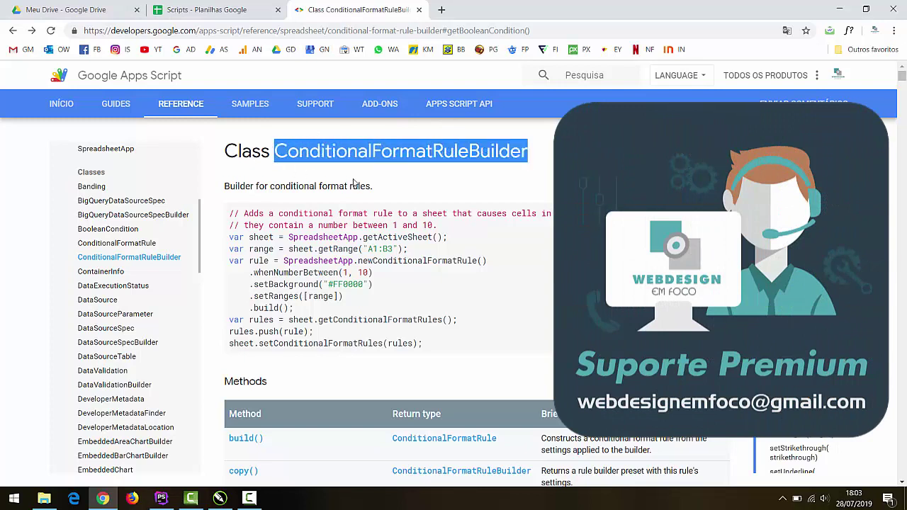
pyautogui.click(232, 7)
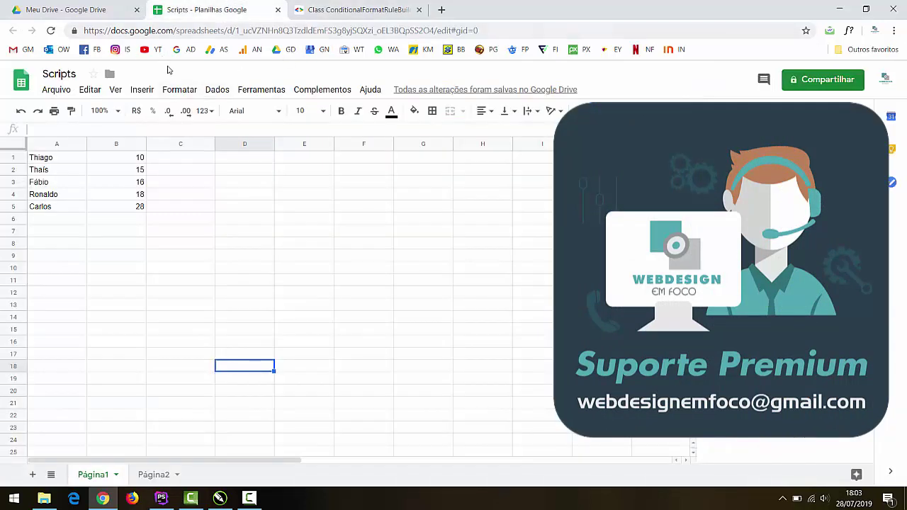
# Start a new conditional formatting rule, then discard it and close the Conditional formatting panel
pyautogui.click(174, 91)
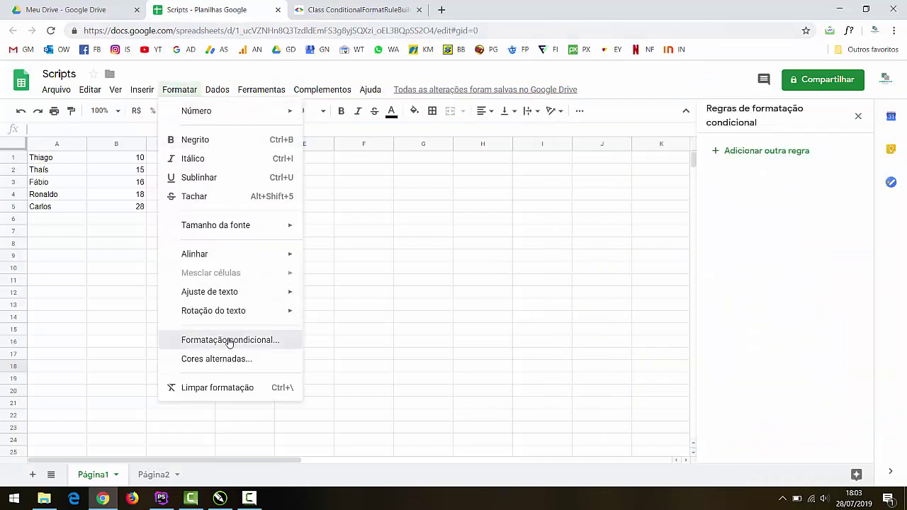
pyautogui.click(229, 341)
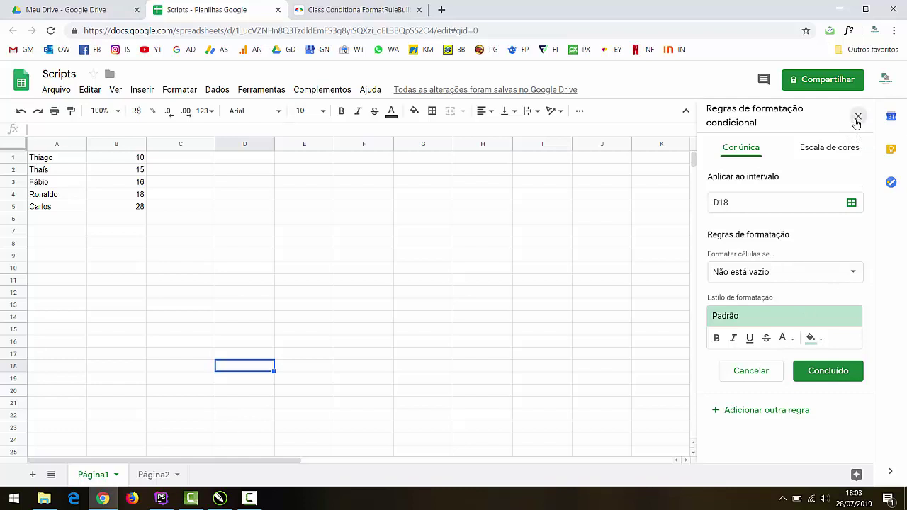
pyautogui.click(764, 376)
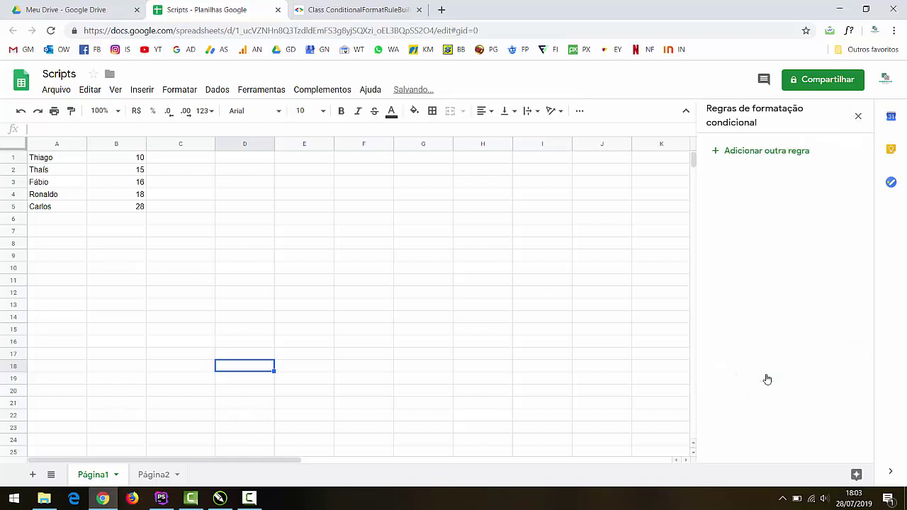
pyautogui.click(859, 116)
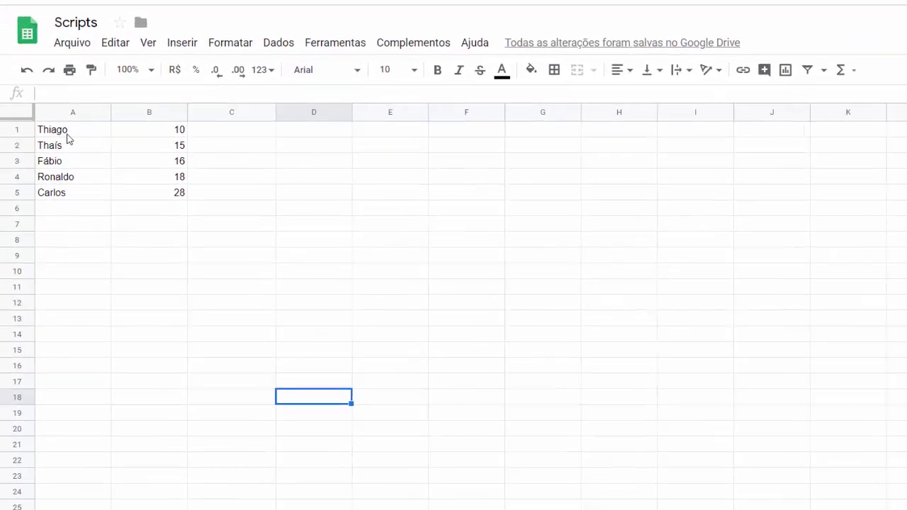
# Select the values in B1:B5 and open the Ferramentas menu for scripts and macros
pyautogui.moveTo(64, 133); pyautogui.dragTo(56, 197)
pyautogui.moveTo(185, 131); pyautogui.dragTo(179, 194)
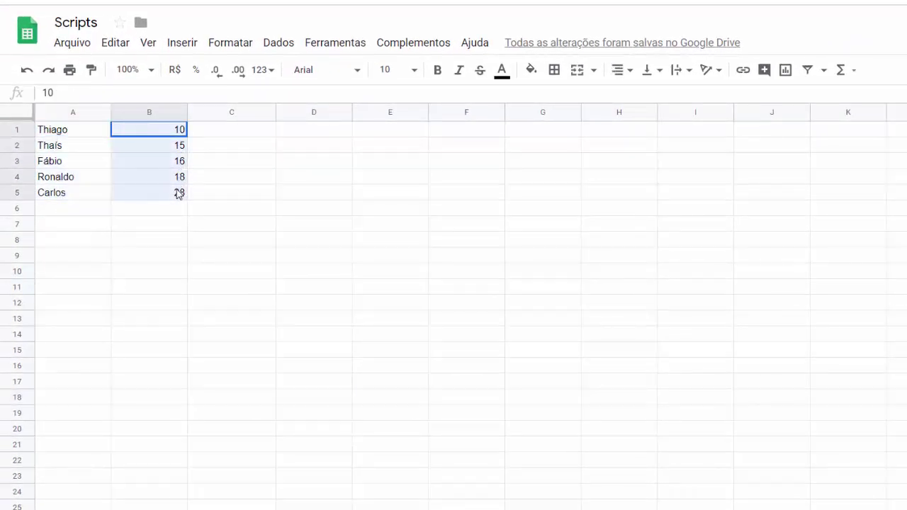
pyautogui.click(234, 170)
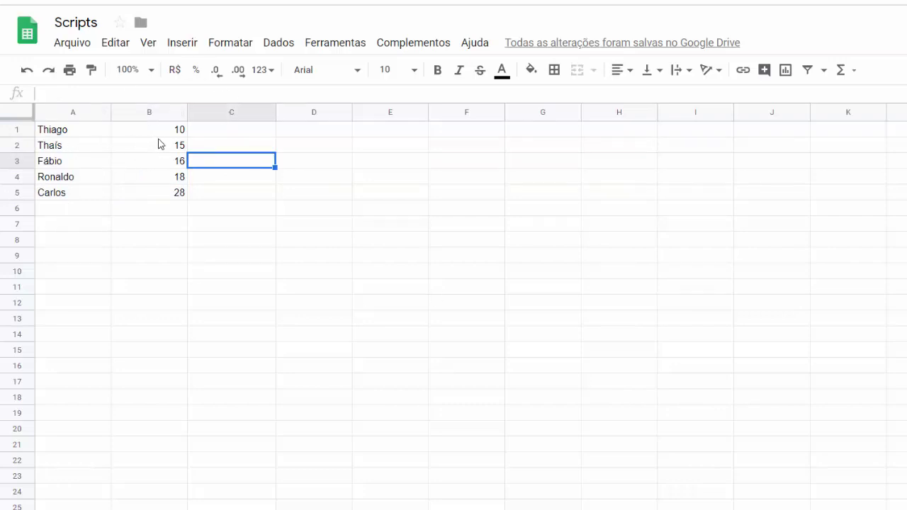
pyautogui.click(170, 134)
pyautogui.moveTo(170, 136); pyautogui.dragTo(171, 204)
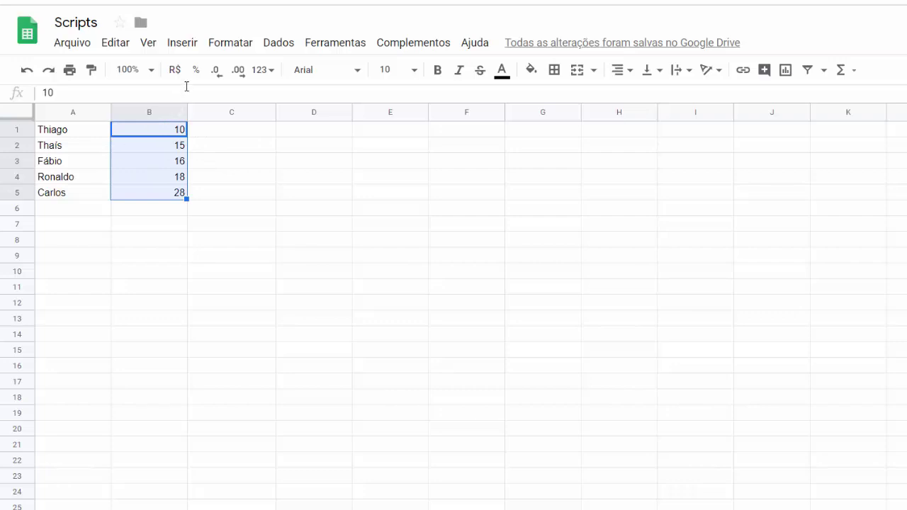
pyautogui.click(352, 44)
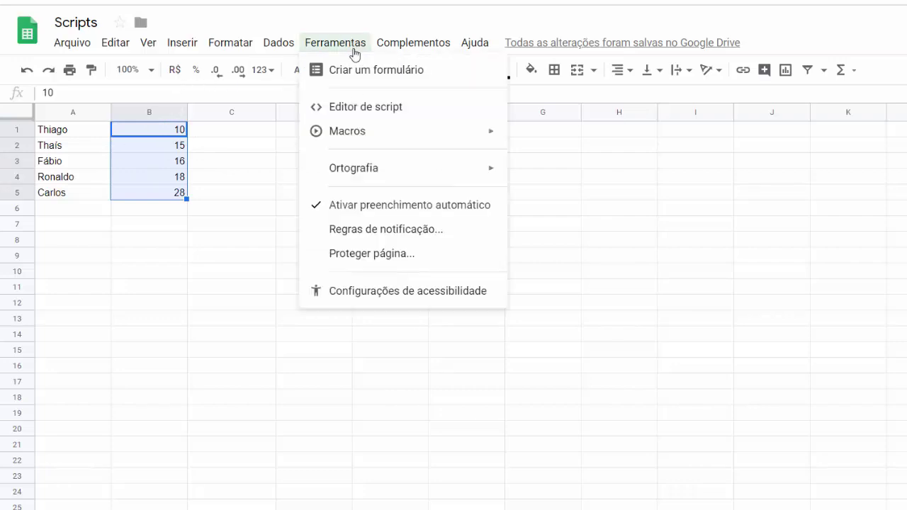
# In funcoes.gs, add a '//Conditional Rule' comment and an empty conditionalRule() function
pyautogui.click(369, 109)
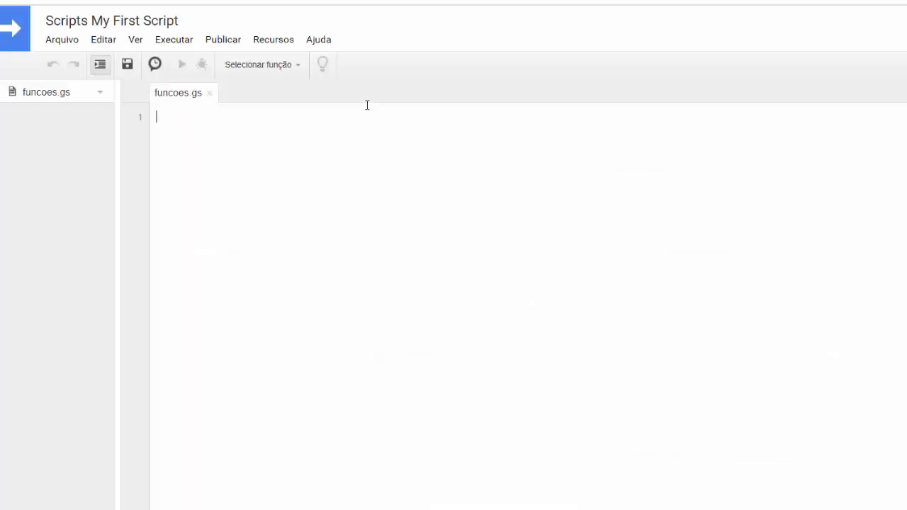
pyautogui.write('//Condi')
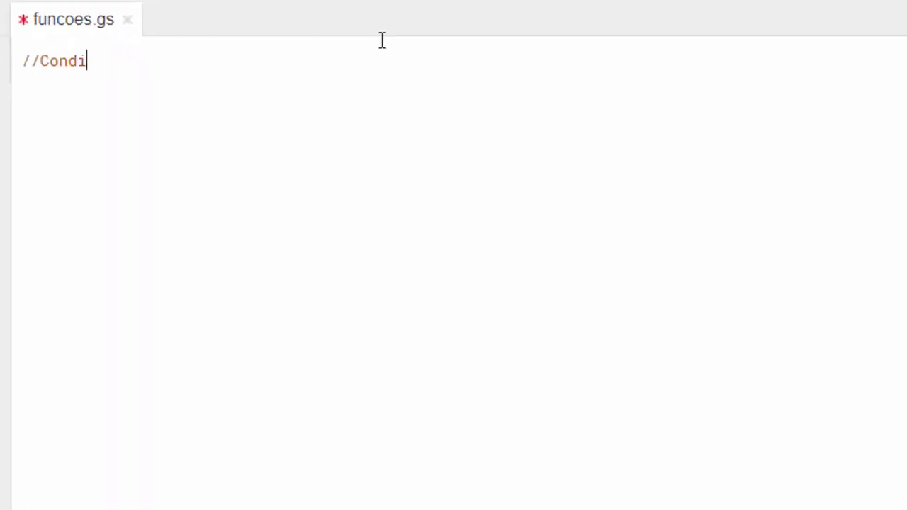
pyautogui.write('tional Rule')
pyautogui.press('Return')
pyautogui.write('f')
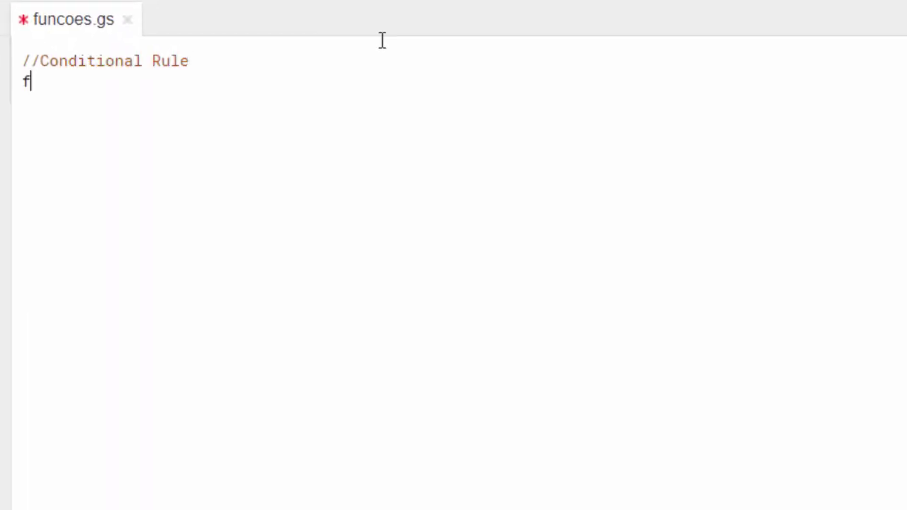
pyautogui.write('unction con')
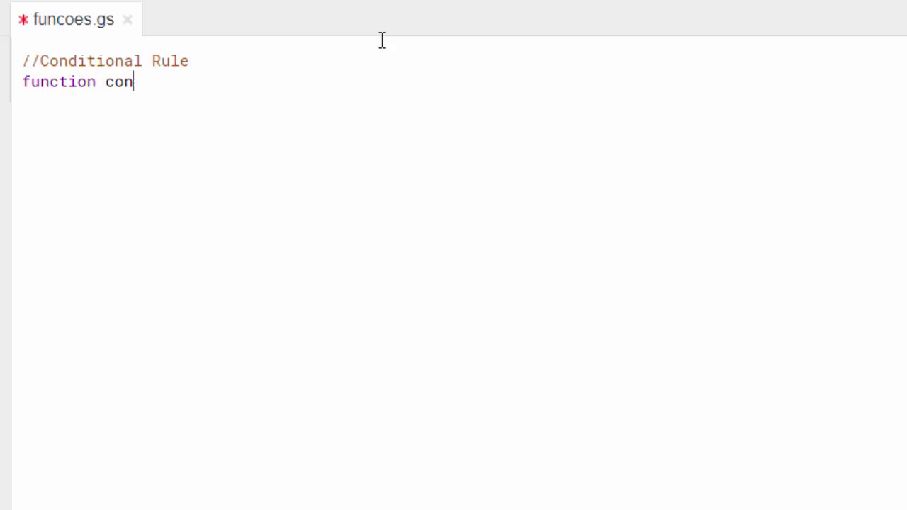
pyautogui.write('ditionalRule(')
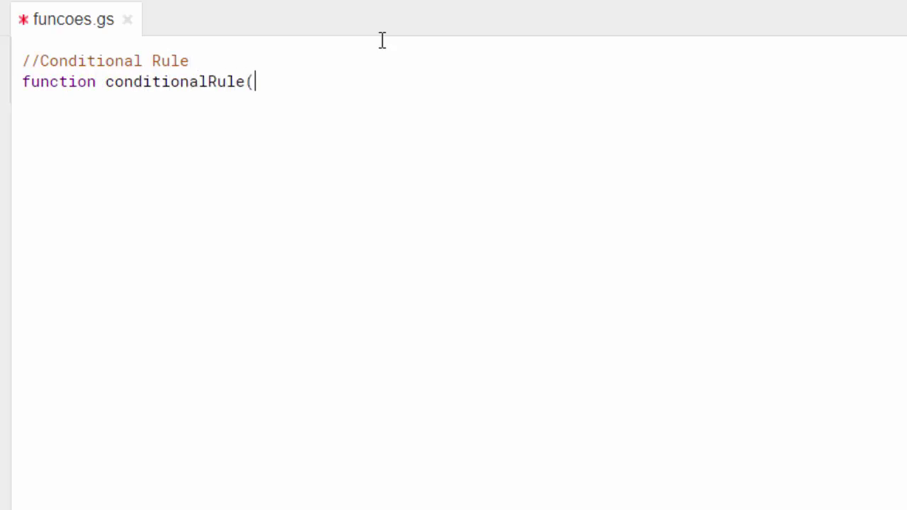
pyautogui.write(')')
pyautogui.press('Return')
pyautogui.write('{')
pyautogui.press('Return')
pyautogui.press('Return')
pyautogui.write('}')
pyautogui.doubleClick(62, 82)
pyautogui.click(126, 125)
# Declare var app=SpreadsheetApp and var sheet=app.getActiveSheet() inside the function
pyautogui.write('var')
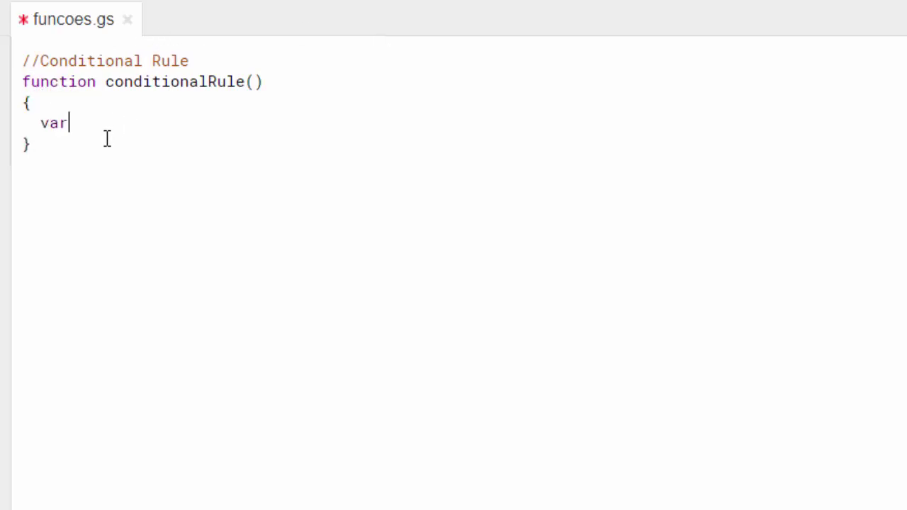
pyautogui.write(' app=')
pyautogui.write('Spre')
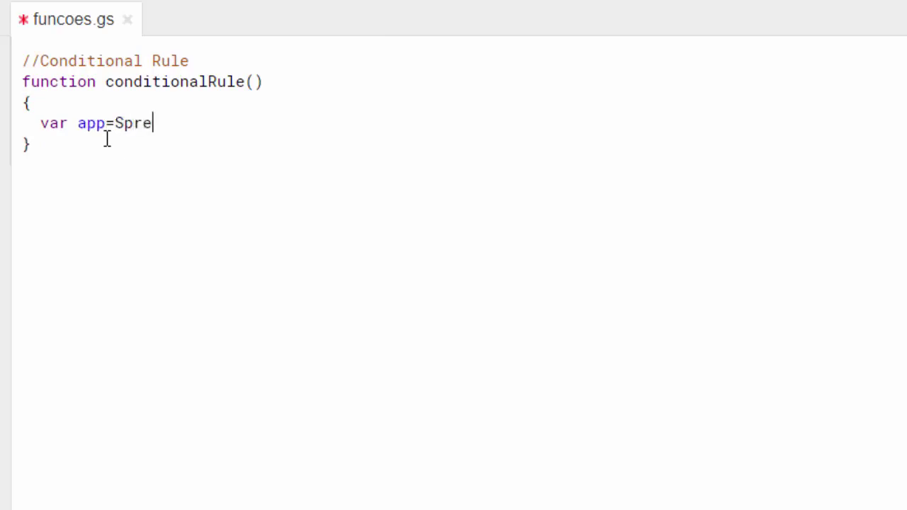
pyautogui.write('a')
pyautogui.press('Return')
pyautogui.write(';')
pyautogui.press('Return')
pyautogui.write('var')
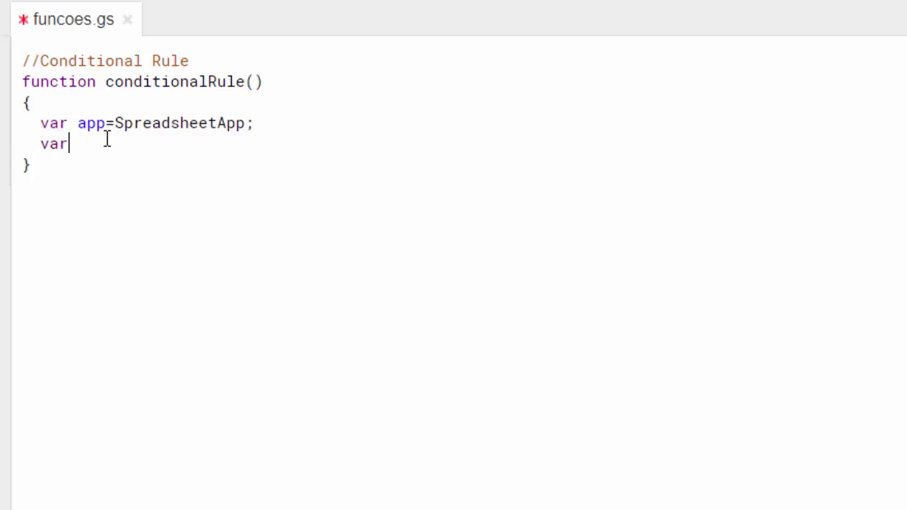
pyautogui.write(' sheet=app')
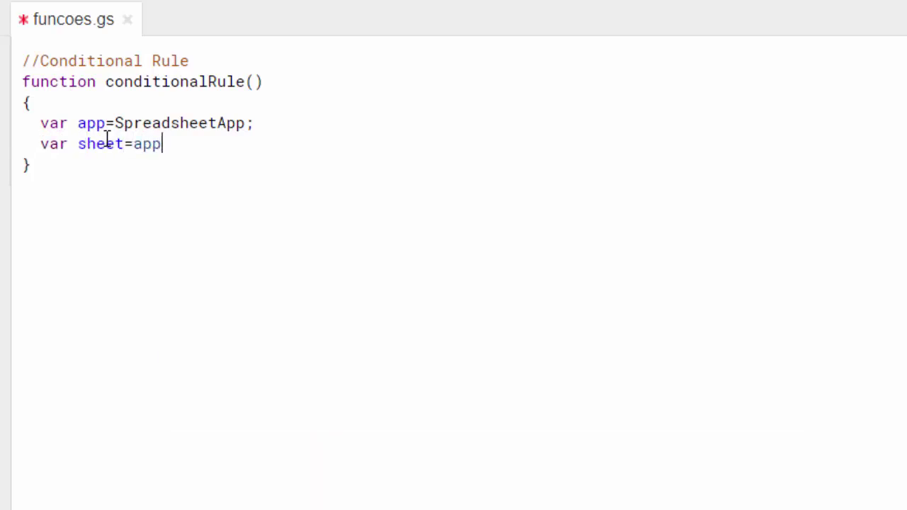
pyautogui.write('.getA')
pyautogui.press('Down')
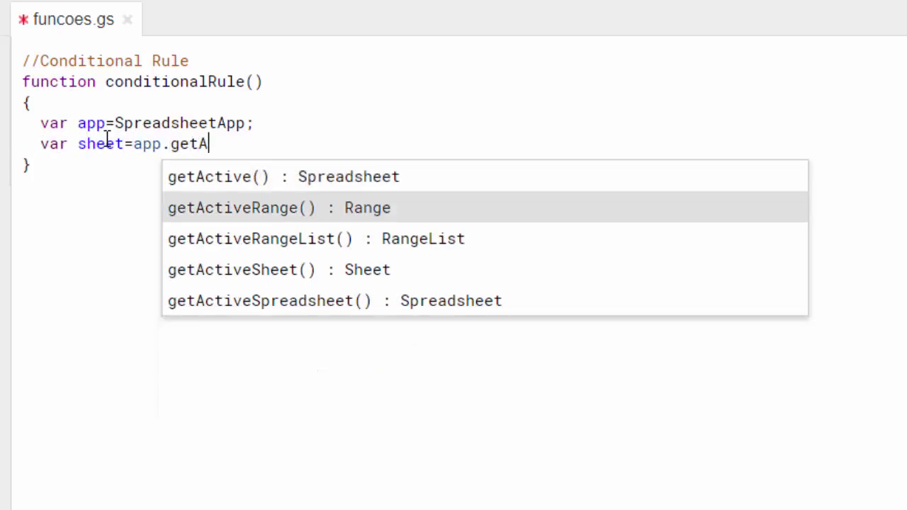
pyautogui.press('Down')
pyautogui.press('Down')
pyautogui.press('Return')
pyautogui.write(';')
pyautogui.press('Return')
# Add var range=sheet.getRange("B1:B5"); and save the script
pyautogui.write('va')
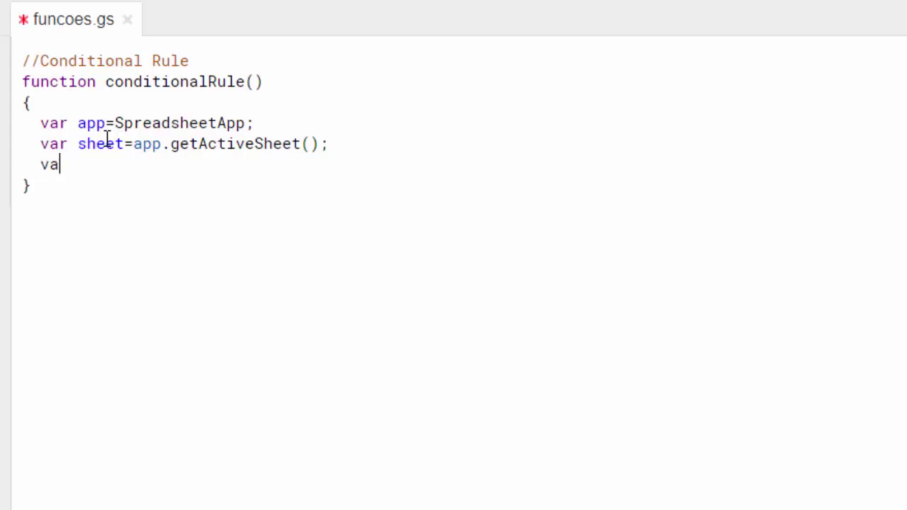
pyautogui.write('r range=')
pyautogui.write('a')
pyautogui.press('BackSpace')
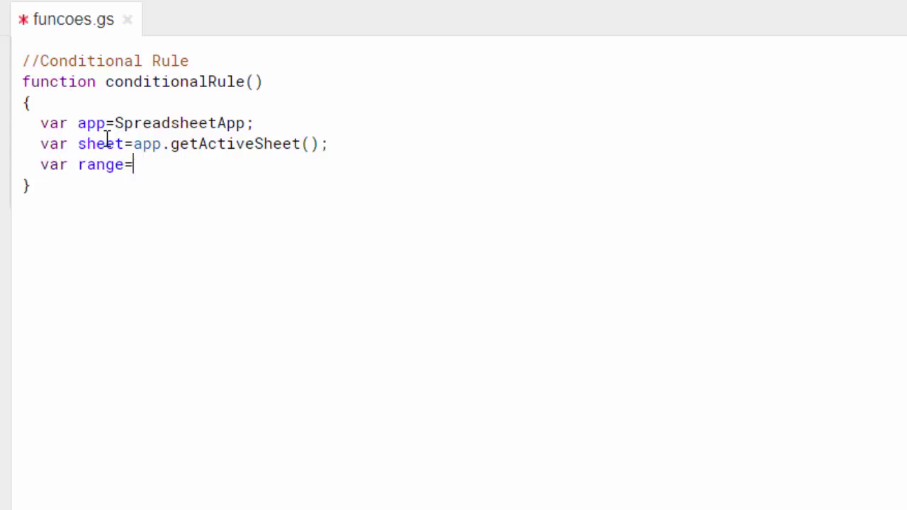
pyautogui.write('sheet.getRa')
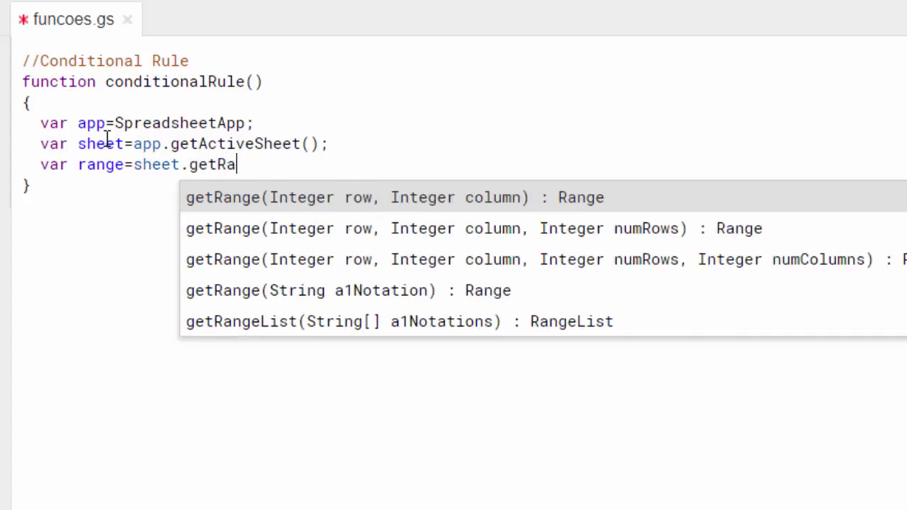
pyautogui.press('Return')
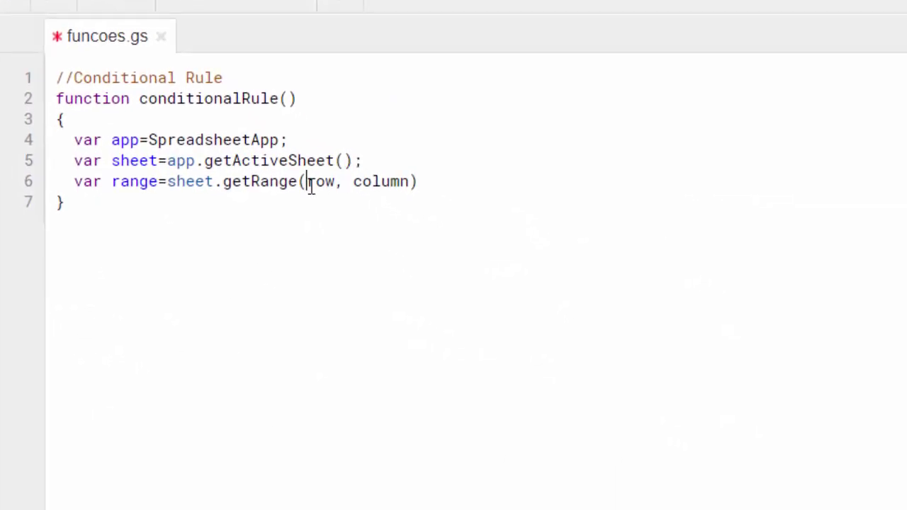
pyautogui.moveTo(310, 186); pyautogui.dragTo(407, 185)
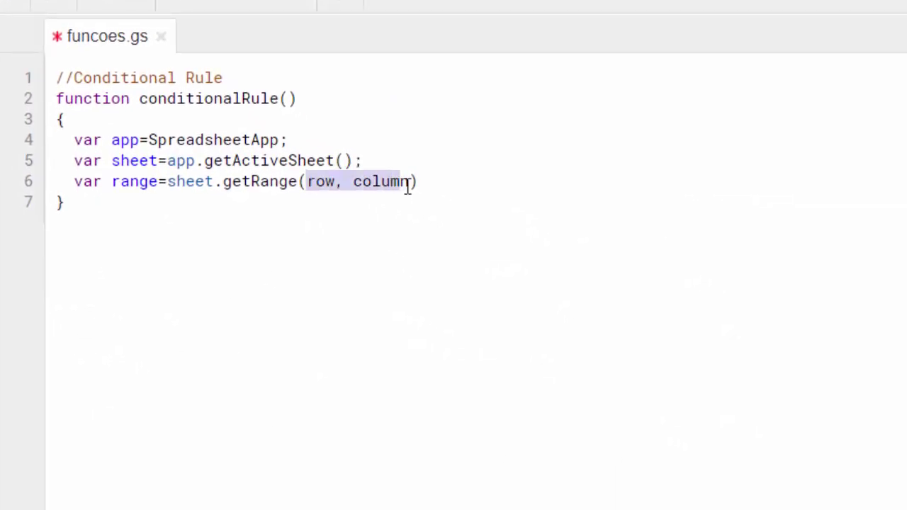
pyautogui.write('"B')
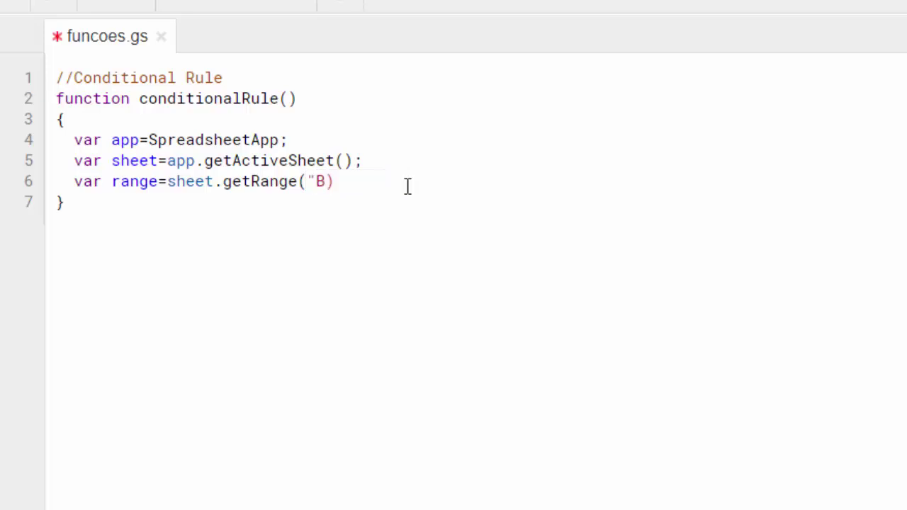
pyautogui.write('1:')
pyautogui.write('B')
pyautogui.write('5")')
pyautogui.write(';')
pyautogui.hotkey('ctrl', 's')
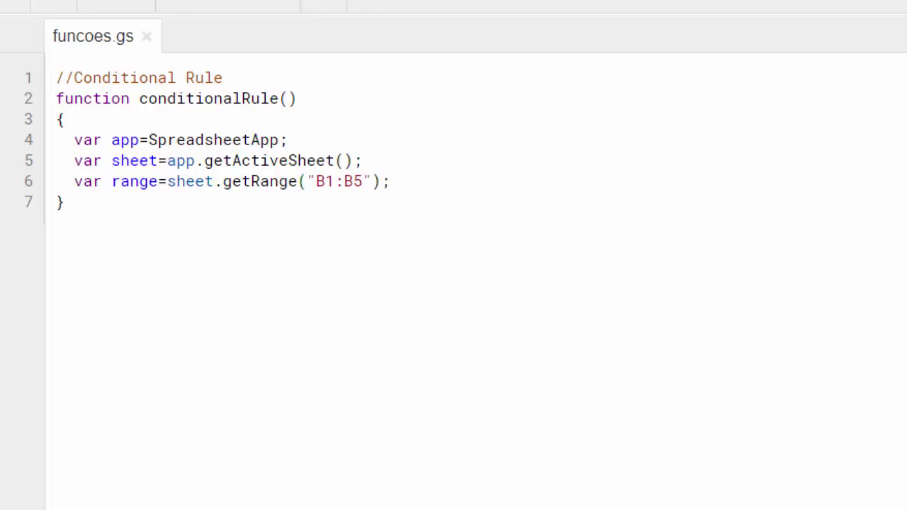
# Declare var rule1 = app.newConditionalFormatRule() on line 7
pyautogui.press('Return')
pyautogui.write('va')
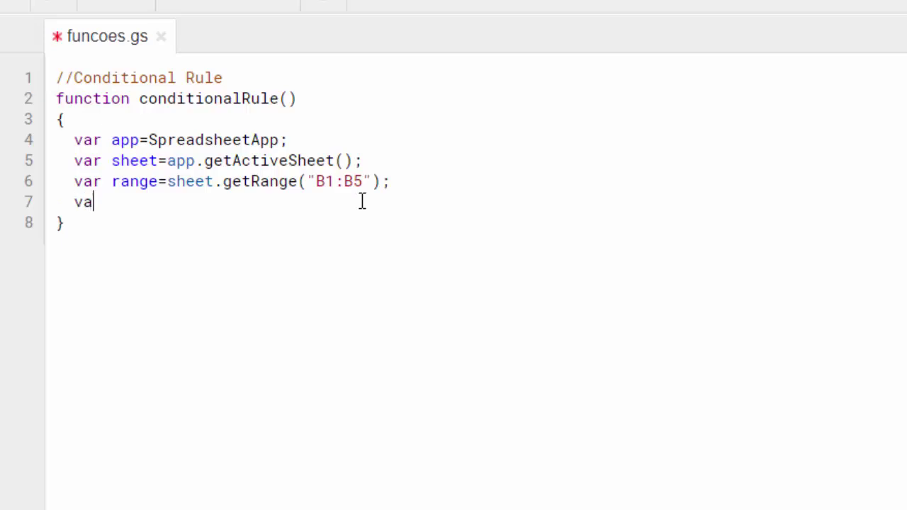
pyautogui.write('r rule')
pyautogui.write('1=')
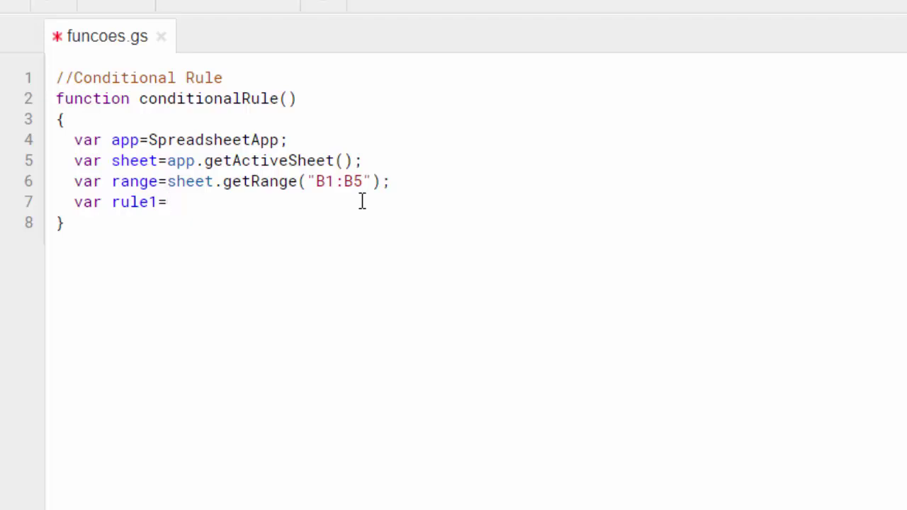
pyautogui.doubleClick(193, 139)
pyautogui.click(205, 181)
pyautogui.press('Down')
pyautogui.write('app')
pyautogui.write('.ne')
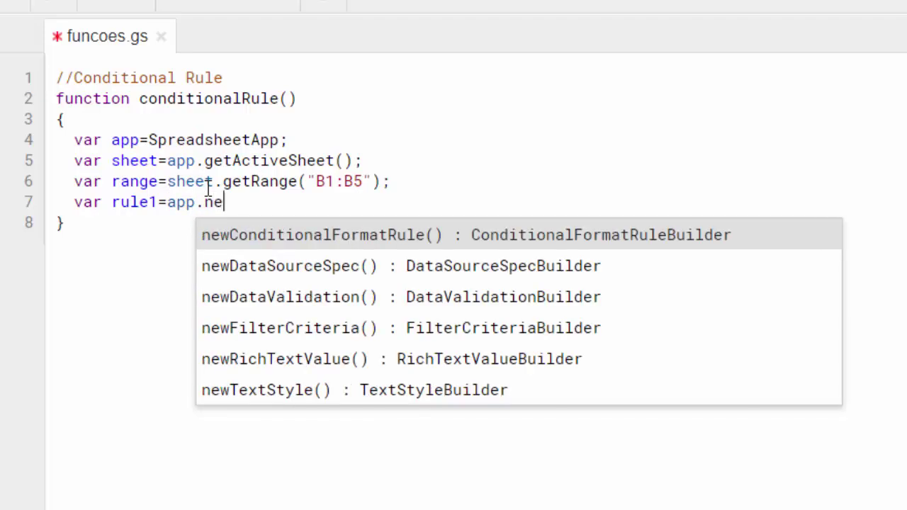
pyautogui.write('wCon')
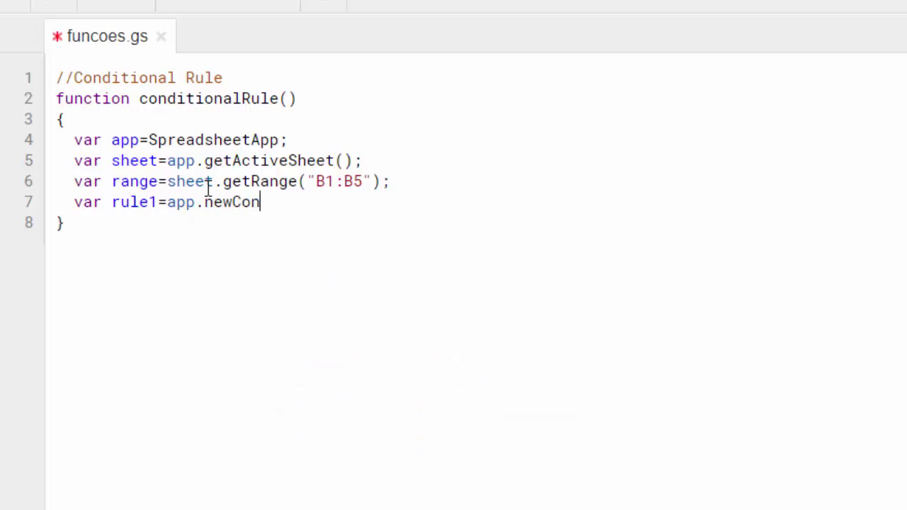
pyautogui.press('Return')
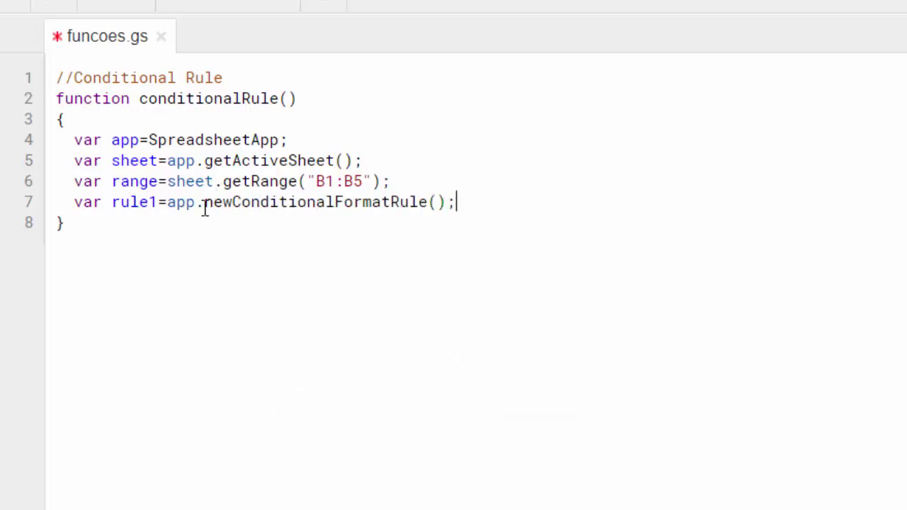
# Begin a new statement with 'rule1.' on the line below the declarations
pyautogui.moveTo(205, 207)
pyautogui.mouseDown()
pyautogui.moveTo(422, 212)
pyautogui.moveTo(463, 202)
pyautogui.mouseUp()
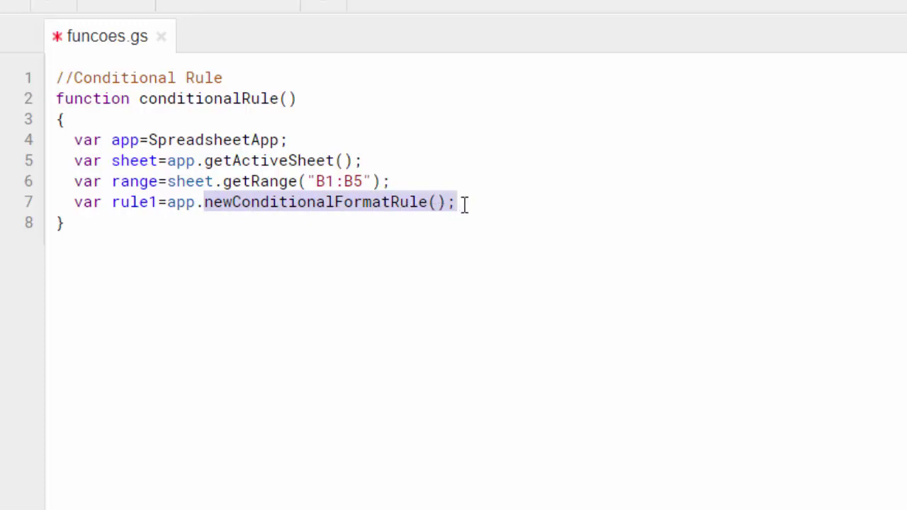
pyautogui.click(518, 205)
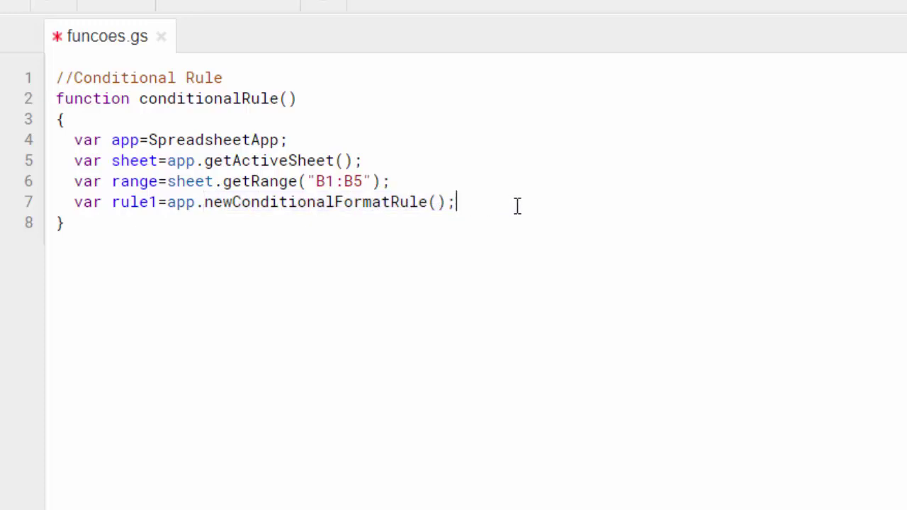
pyautogui.press('Return')
pyautogui.press('Return')
pyautogui.write('rule')
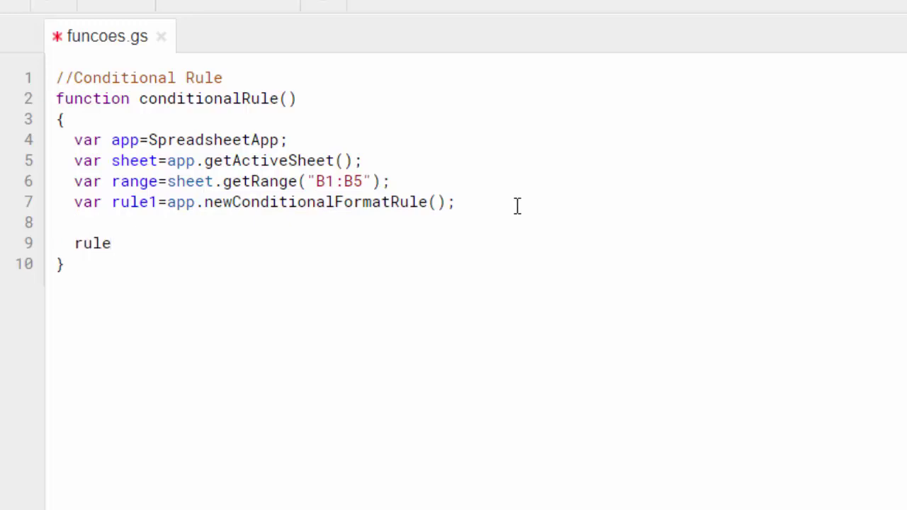
pyautogui.write('1.')
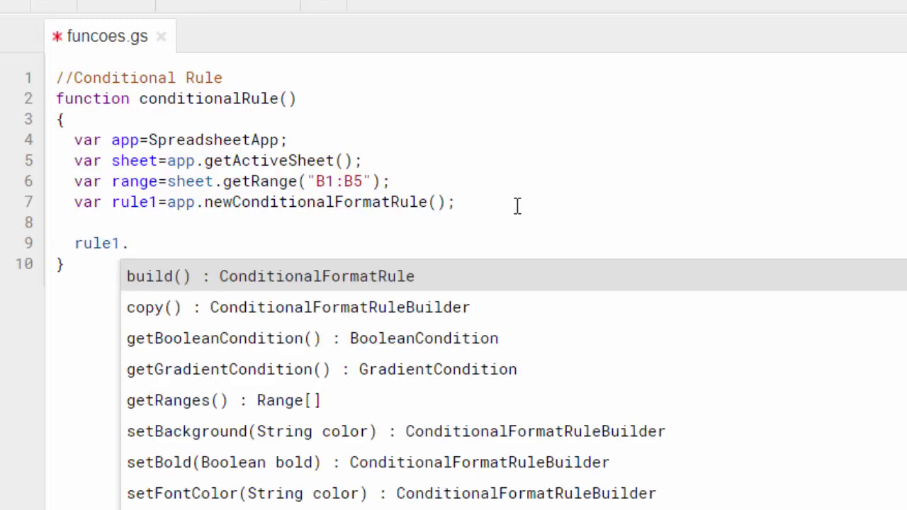
pyautogui.doubleClick(153, 202)
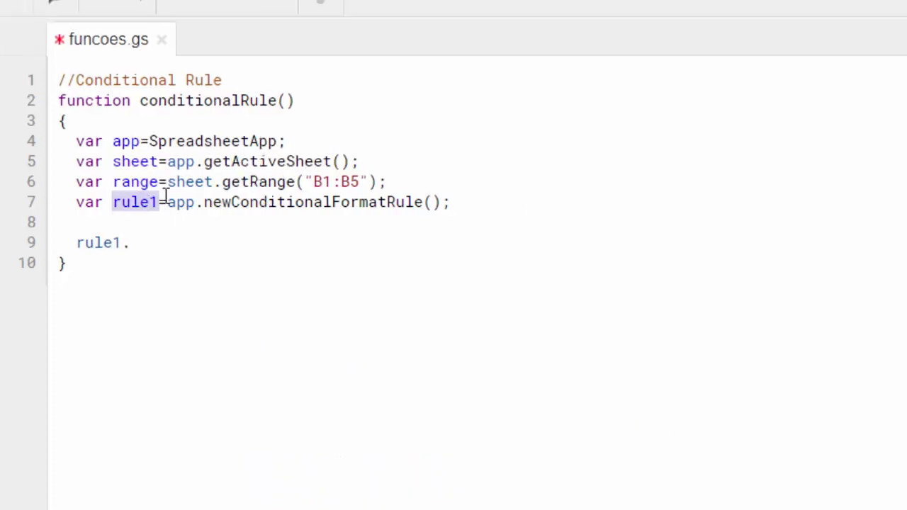
pyautogui.click(496, 10)
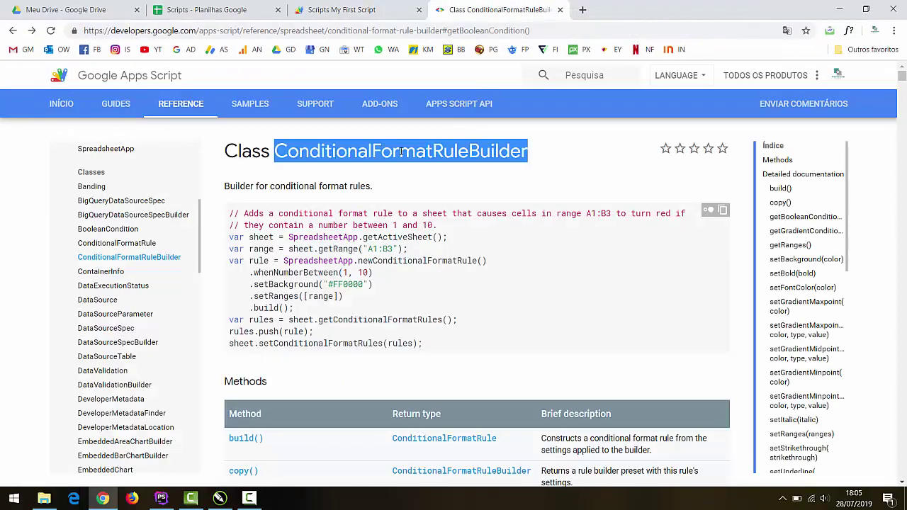
pyautogui.scroll(-1, 531, 300)
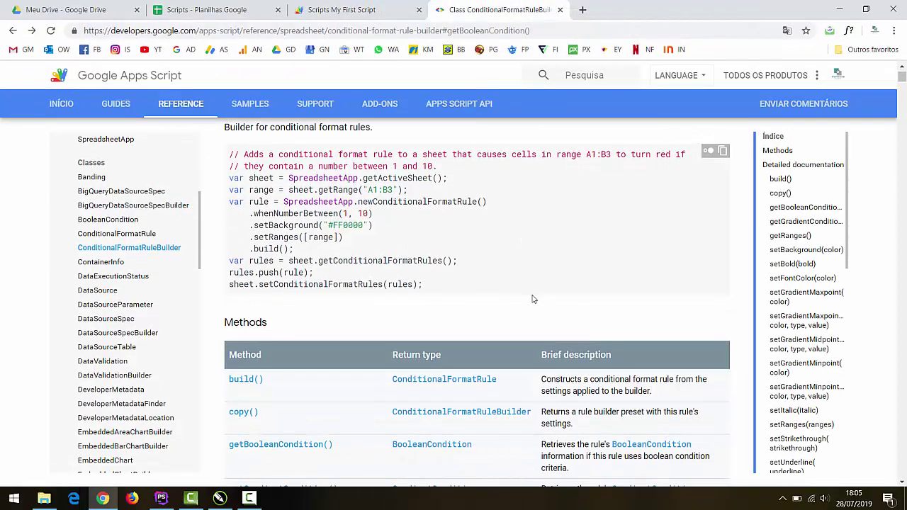
pyautogui.scroll(-1, 532, 297)
pyautogui.scroll(-1, 403, 357)
pyautogui.scroll(-2, 384, 289)
pyautogui.scroll(-3, 384, 288)
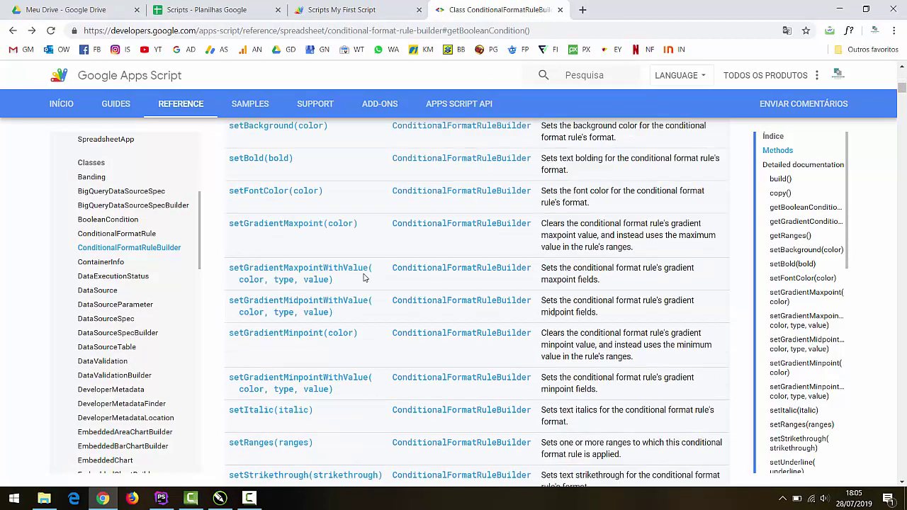
pyautogui.scroll(-1, 468, 347)
pyautogui.scroll(-3, 468, 347)
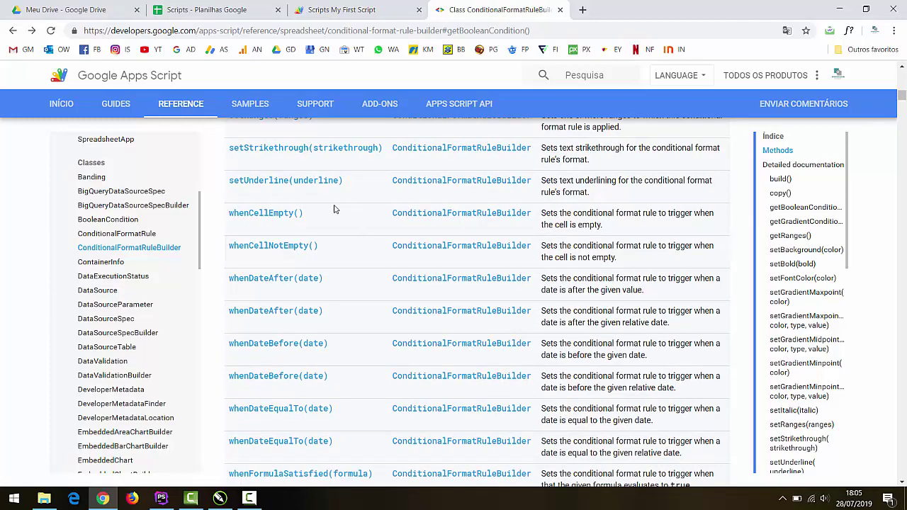
pyautogui.scroll(-1, 336, 209)
pyautogui.scroll(-1, 335, 210)
pyautogui.scroll(-1, 335, 212)
pyautogui.scroll(-1, 336, 213)
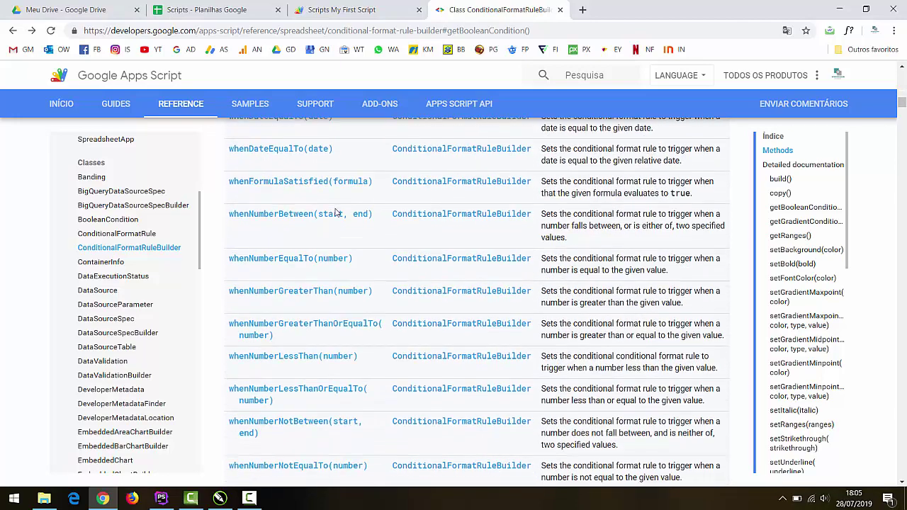
pyautogui.scroll(-1, 287, 278)
pyautogui.scroll(-1, 293, 227)
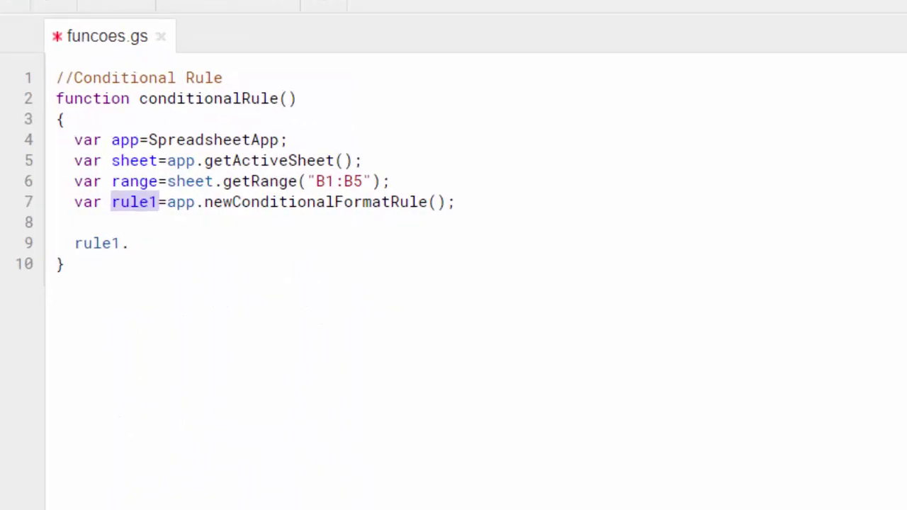
# Chain whenNumberGreaterThan(18) onto rule1 on line 9
pyautogui.press('Down')
pyautogui.press('Down')
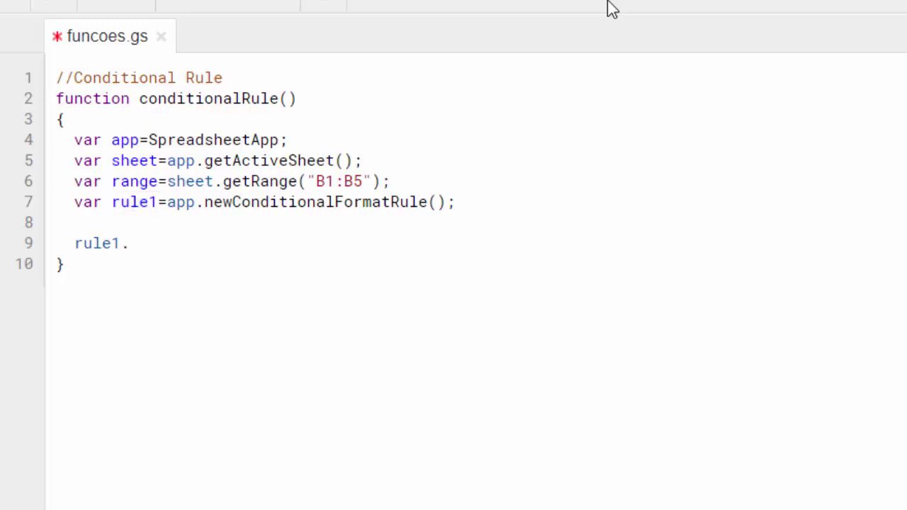
pyautogui.write('when')
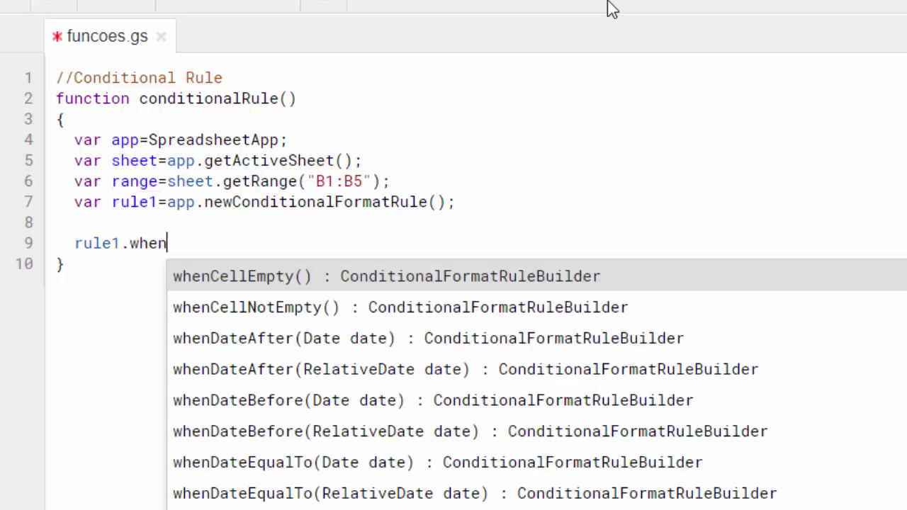
pyautogui.write('Nu')
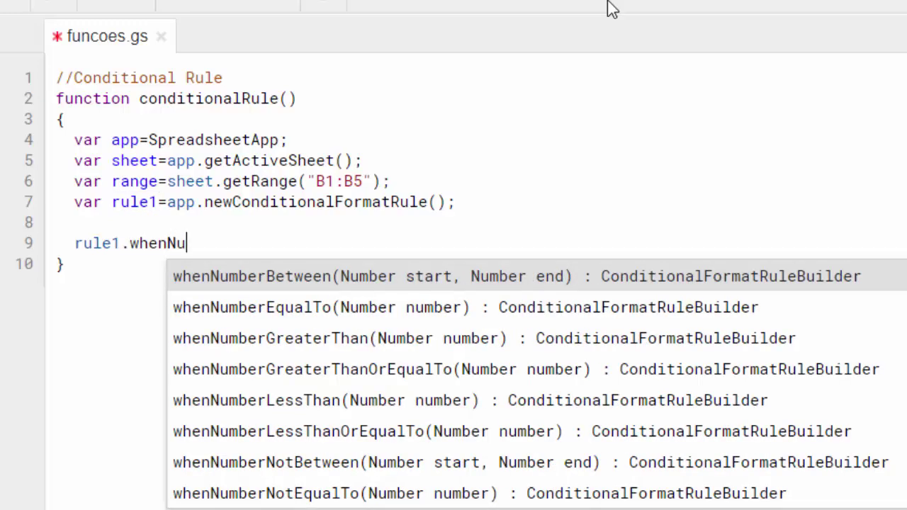
pyautogui.press('Down')
pyautogui.press('Down')
pyautogui.press('Return')
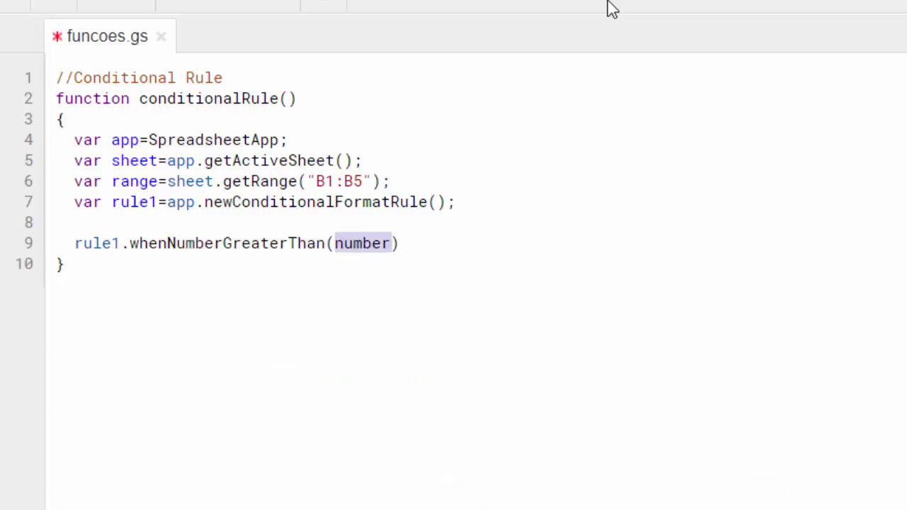
pyautogui.write('an(1')
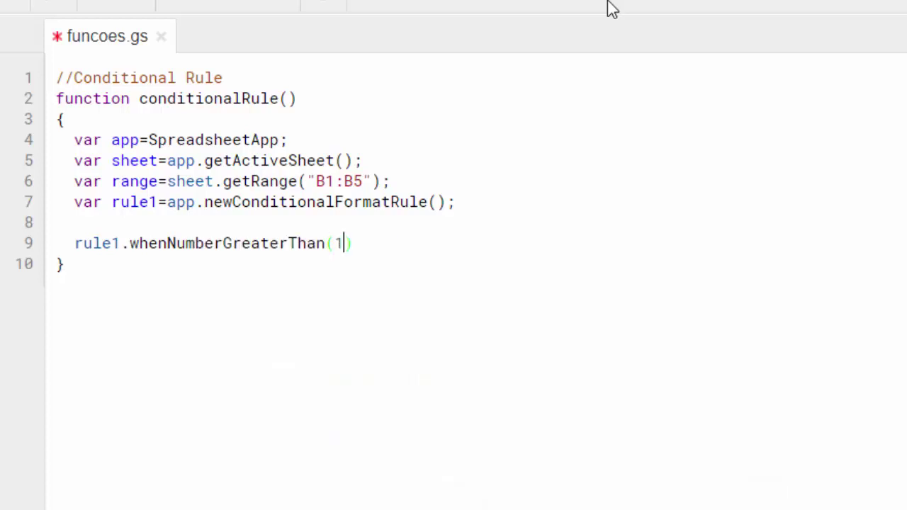
pyautogui.write('8')
pyautogui.write(')')
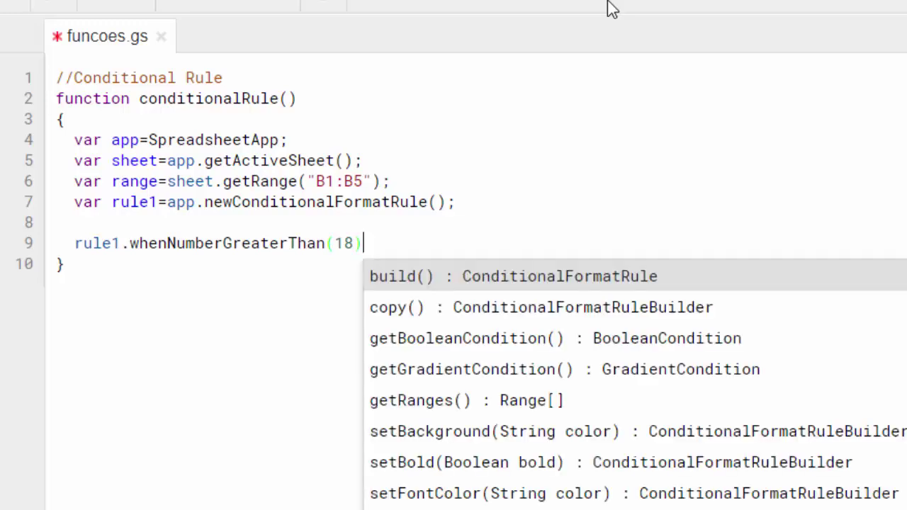
pyautogui.write('.set')
# Finish the rule with setBackground("blue"), setRanges([range]) and build();
pyautogui.press('Return')
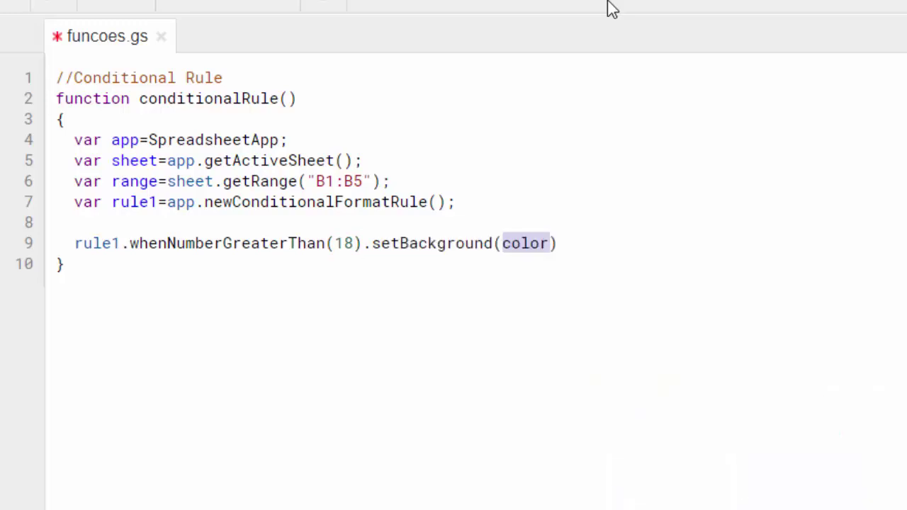
pyautogui.write('"blue")')
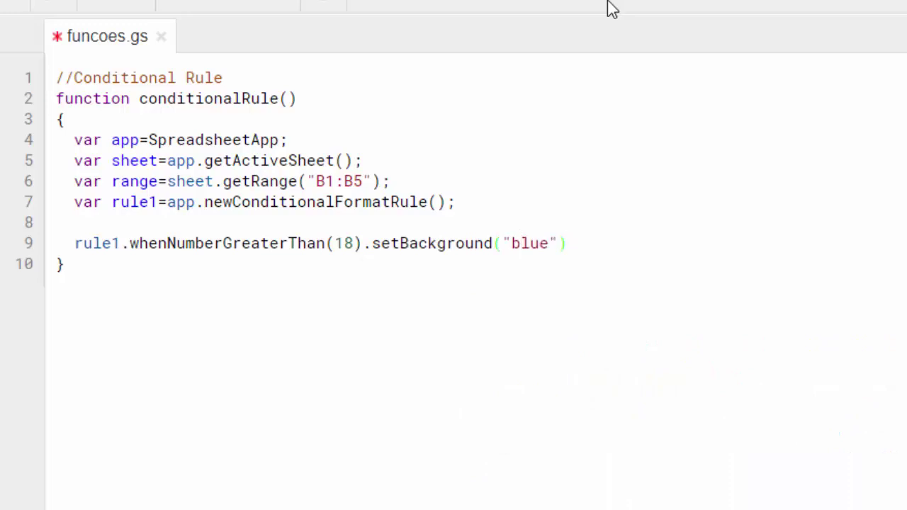
pyautogui.write('.set')
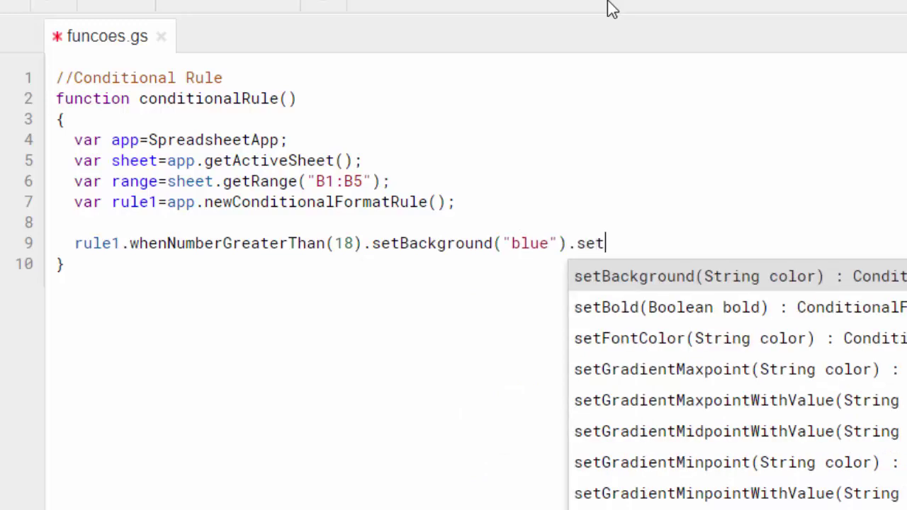
pyautogui.write('Ra')
pyautogui.press('Return')
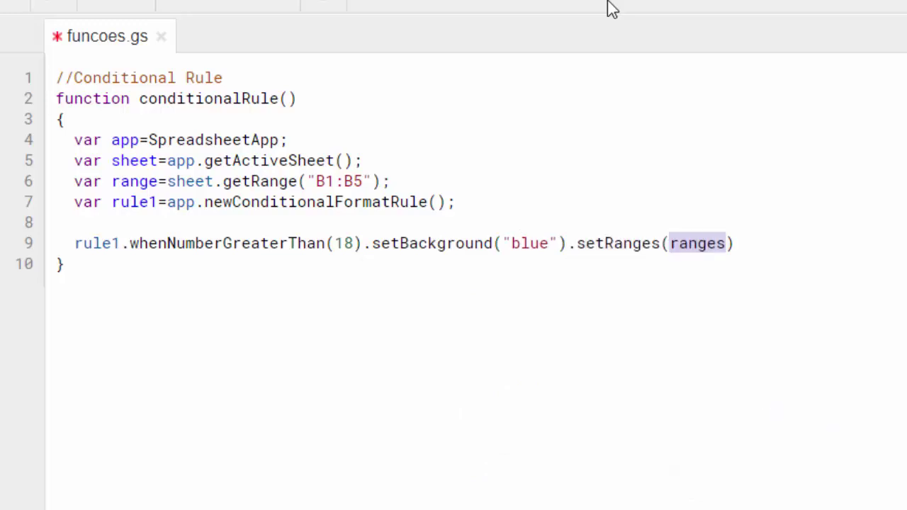
pyautogui.write('[')
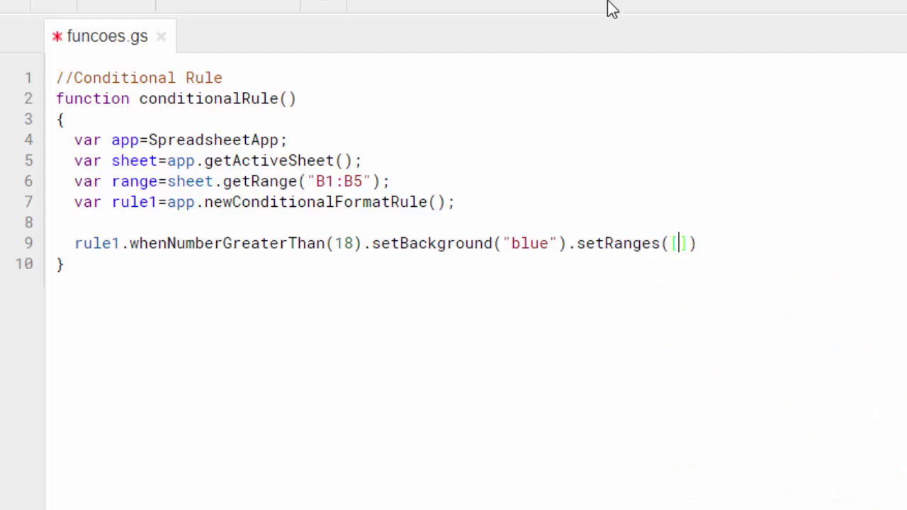
pyautogui.write('range')
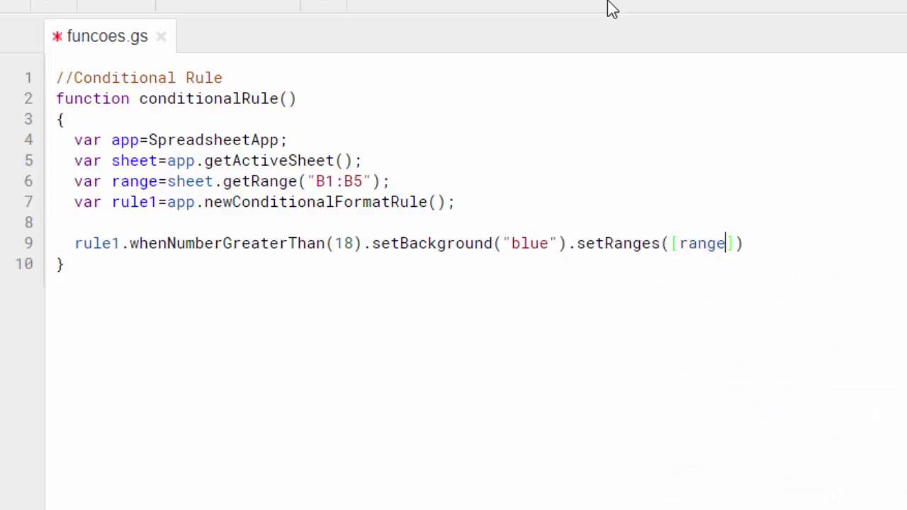
pyautogui.doubleClick(271, 181)
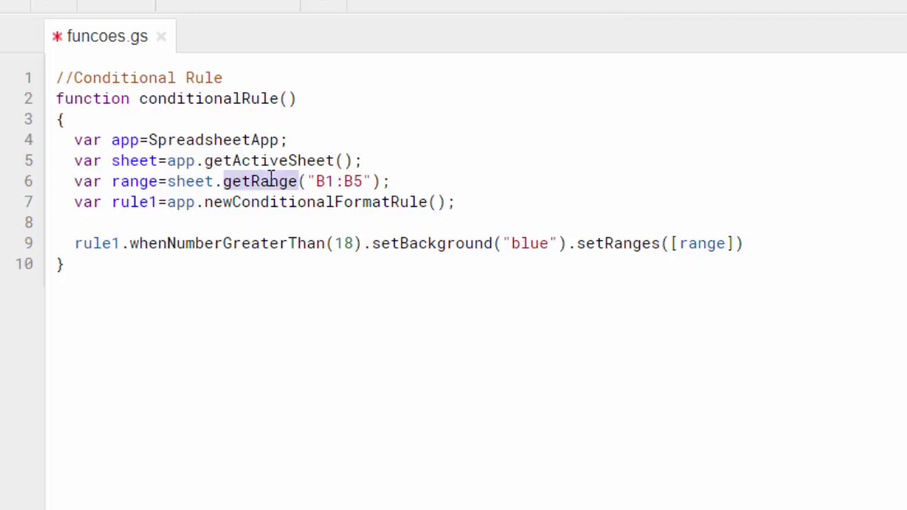
pyautogui.doubleClick(152, 181)
pyautogui.click(797, 250)
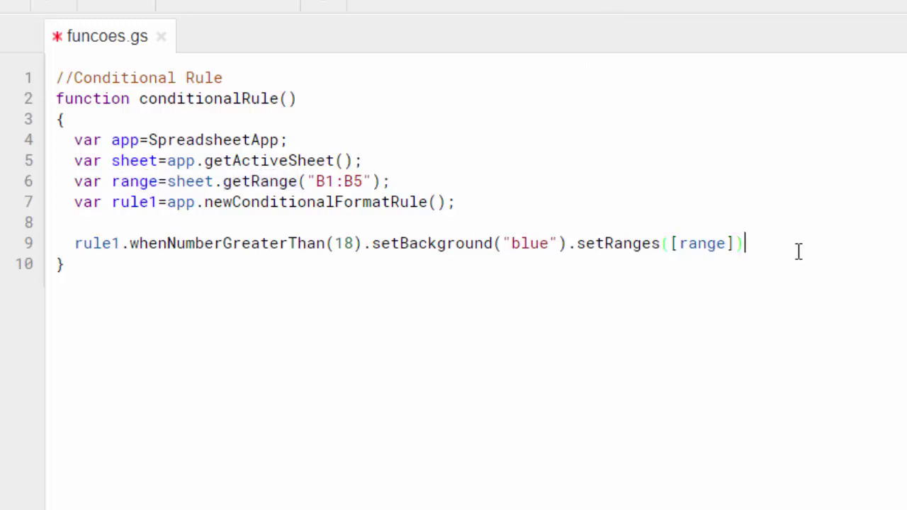
pyautogui.write('.')
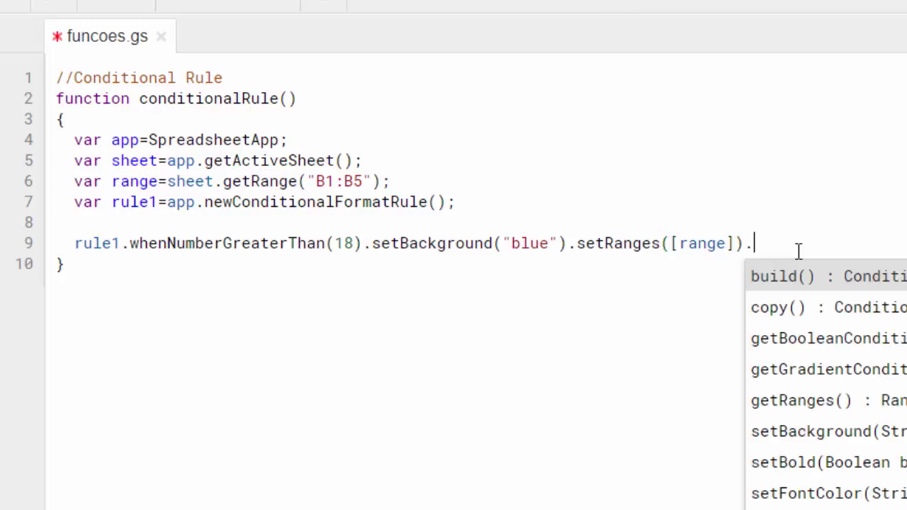
pyautogui.press('Return')
pyautogui.write(';')
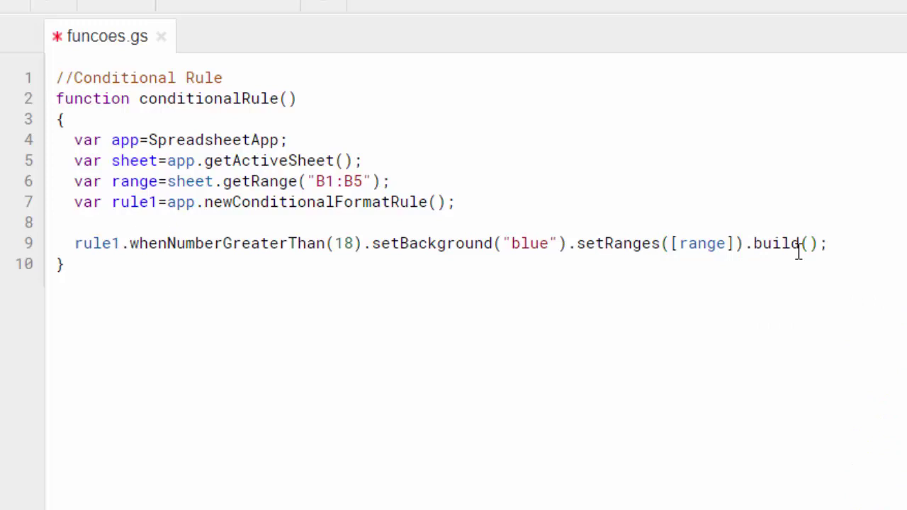
# Add var execute = sheet.getConditionalFormatRules(); on line 11
pyautogui.press('Return')
pyautogui.write('ar exec')
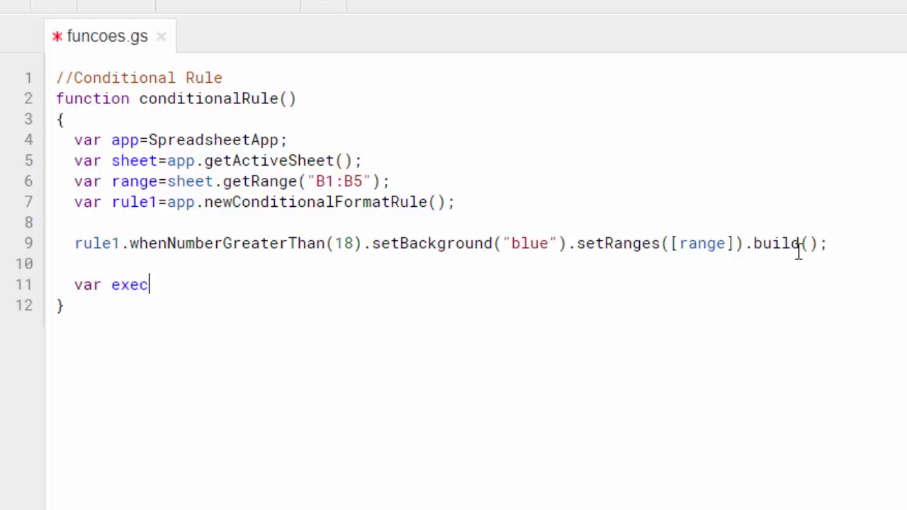
pyautogui.write('ute = ')
pyautogui.write('sheet')
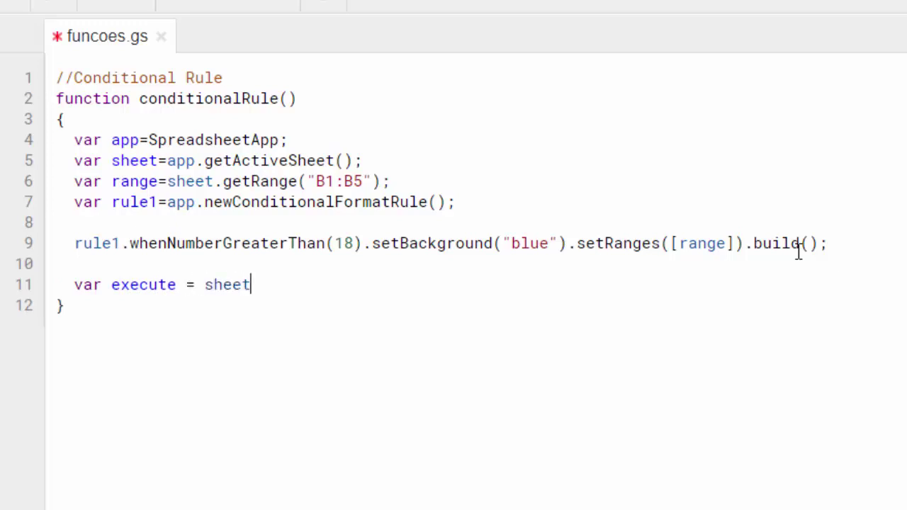
pyautogui.write('.get')
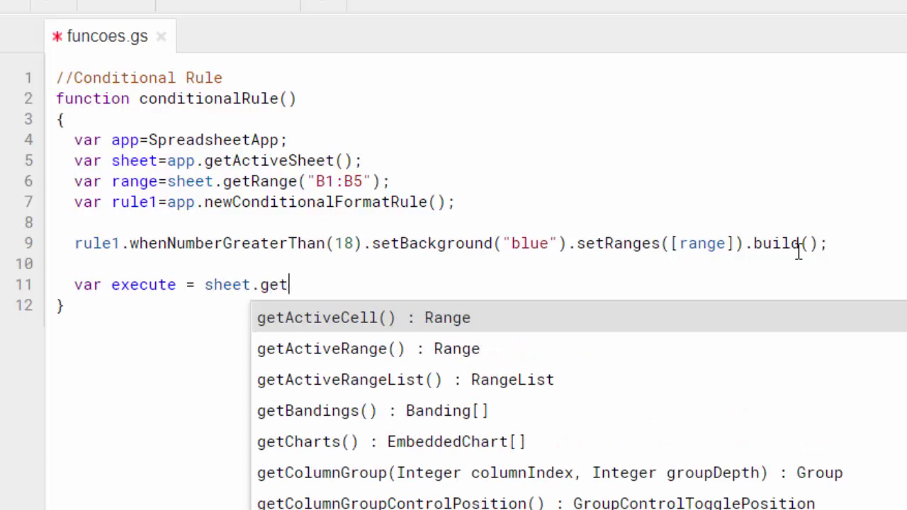
pyautogui.write('Cond')
pyautogui.press('Return')
pyautogui.write(';')
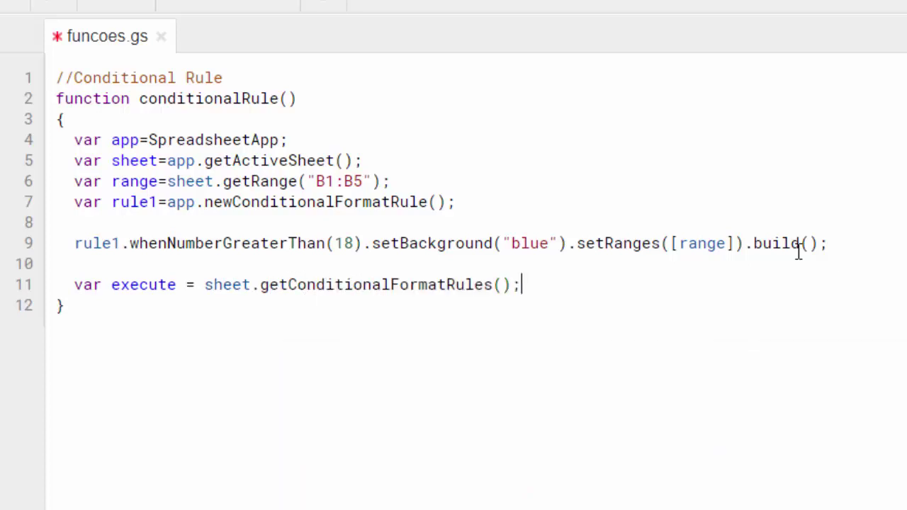
pyautogui.doubleClick(428, 293)
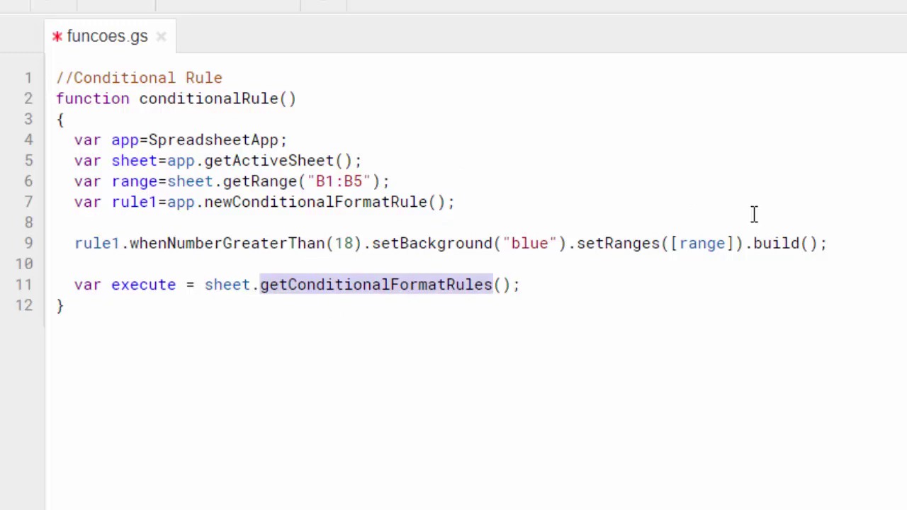
pyautogui.click(727, 284)
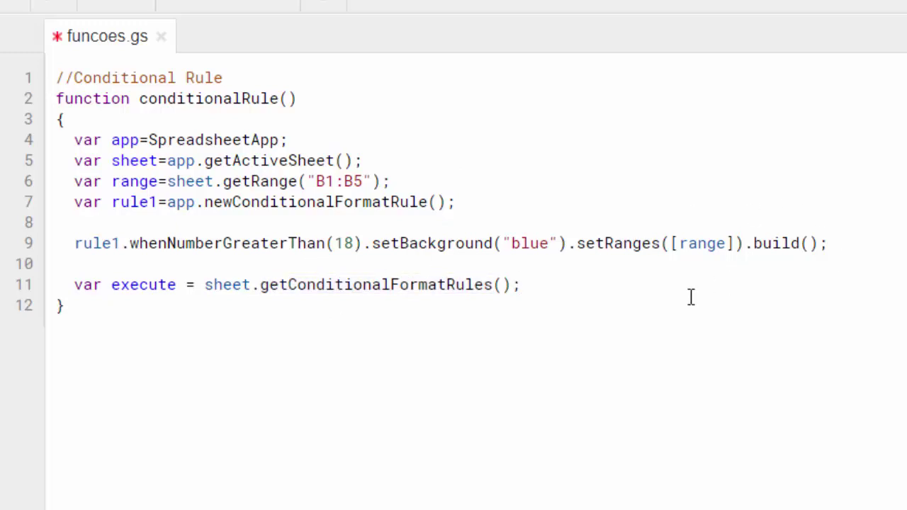
# Add execute.push(rule1); on the next line
pyautogui.press('Return')
pyautogui.write('exec')
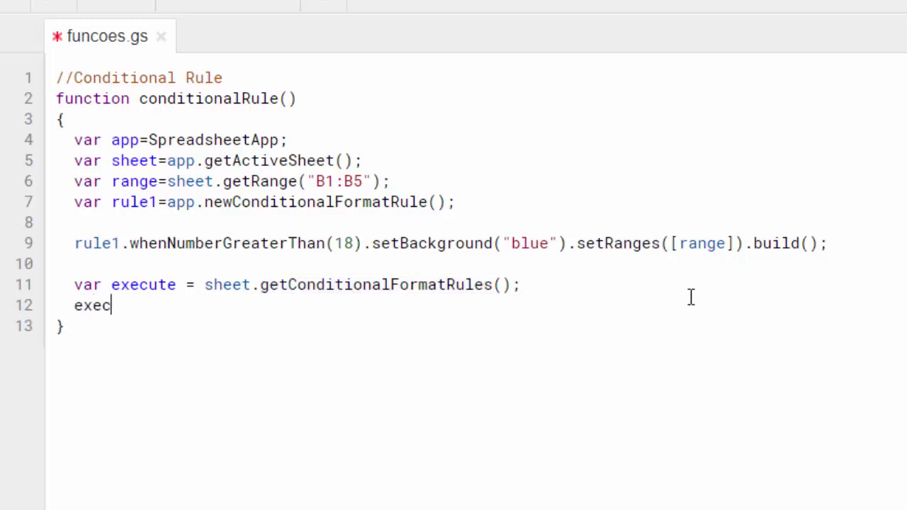
pyautogui.write('ute.pus')
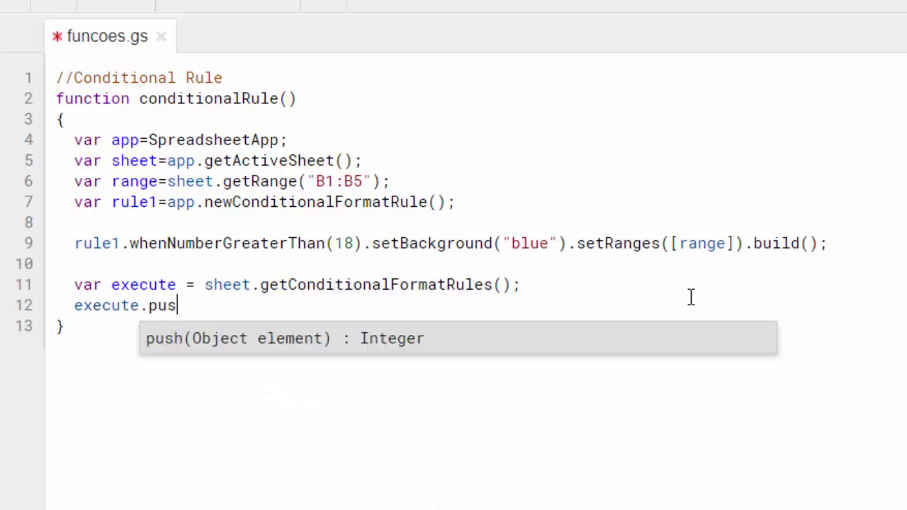
pyautogui.write('h()')
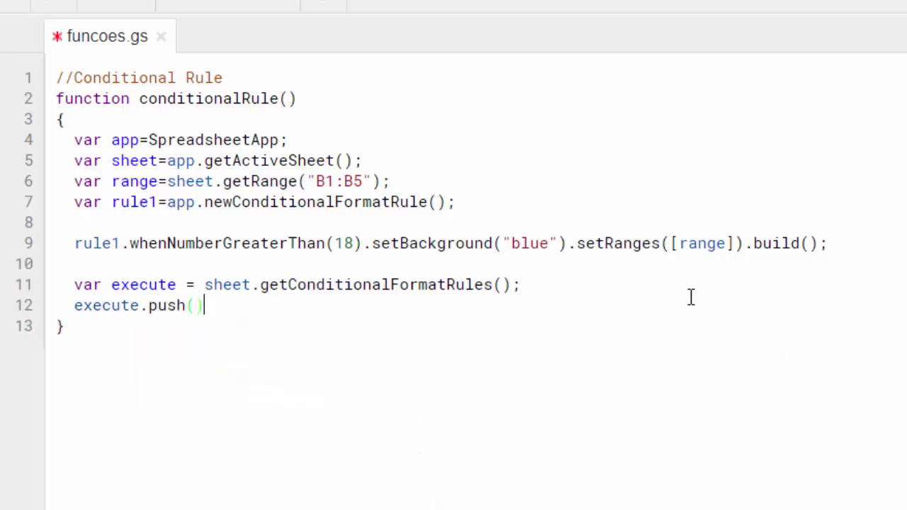
pyautogui.write(';')
pyautogui.press('Left')
pyautogui.write('rule')
pyautogui.write('1')
pyautogui.doubleClick(168, 306)
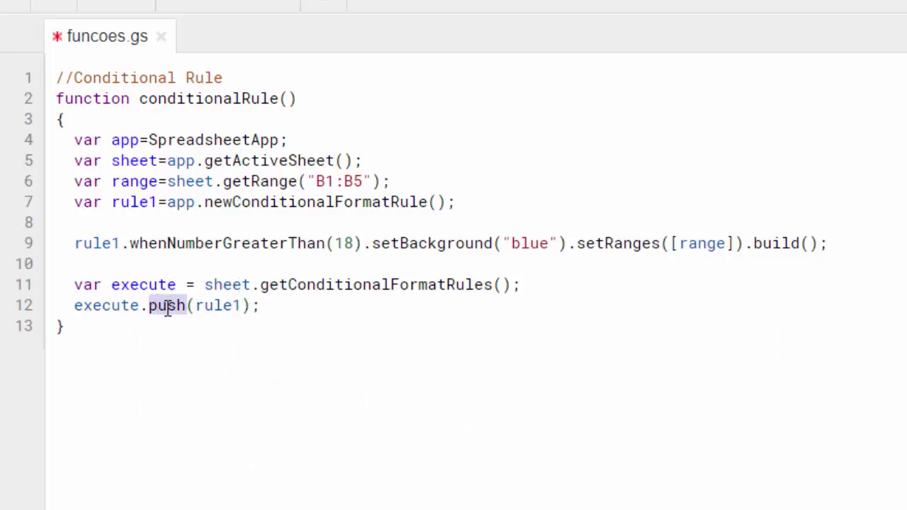
pyautogui.click(340, 306)
# Add sheet.setConditionalFormatRules(execute) to apply the updated rule list
pyautogui.press('Return')
pyautogui.write('she')
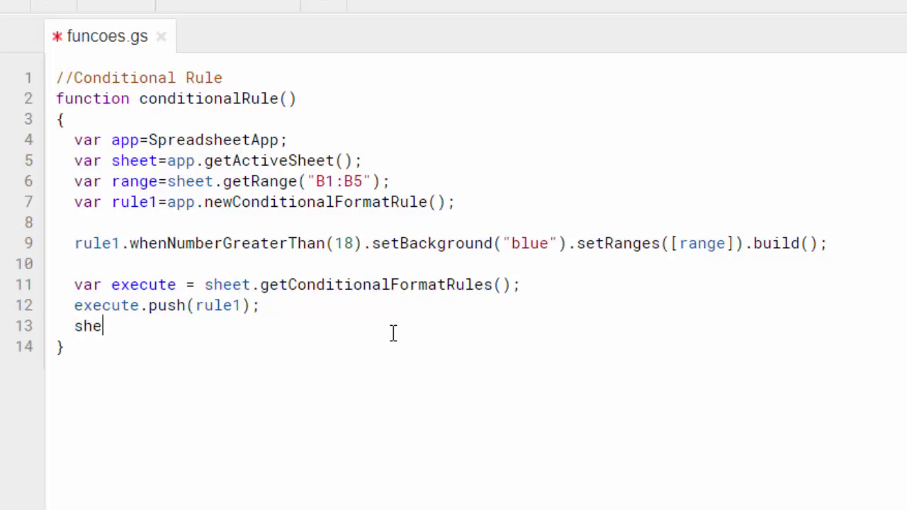
pyautogui.write('et.set')
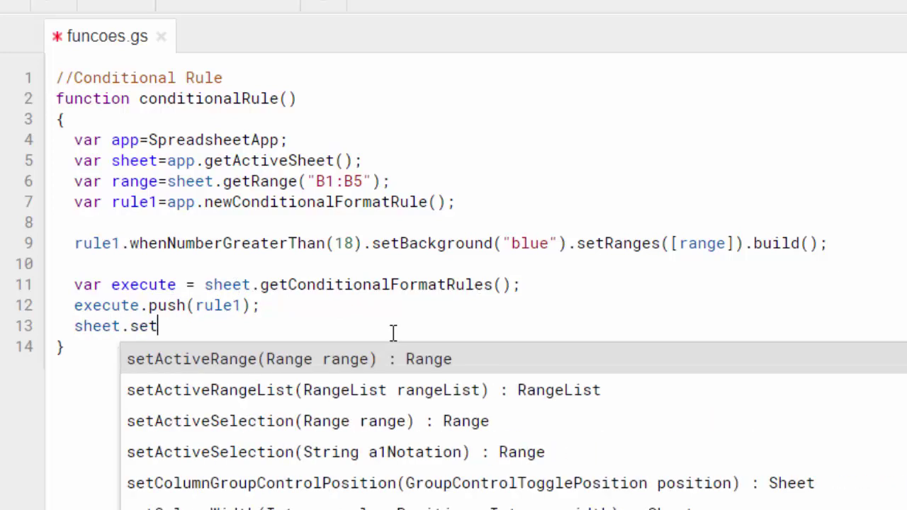
pyautogui.write('Condi')
pyautogui.press('Return')
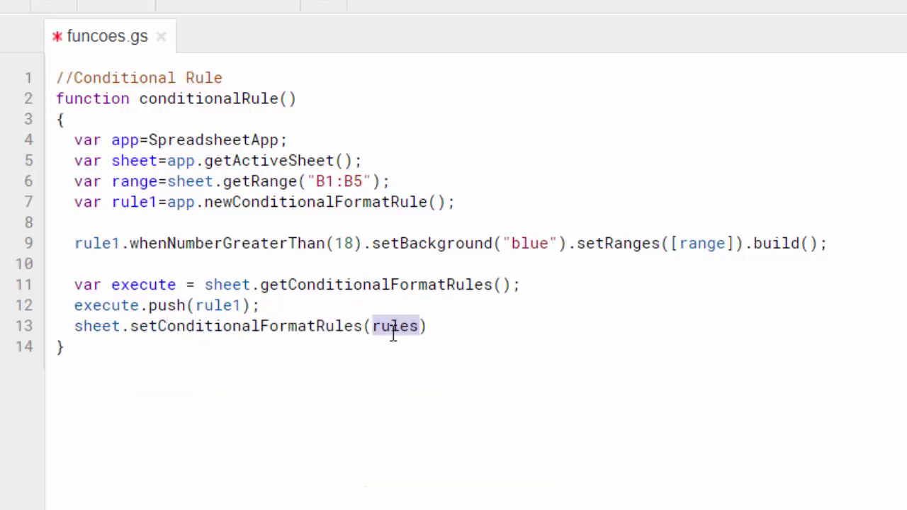
pyautogui.write('exe')
pyautogui.write('cute')
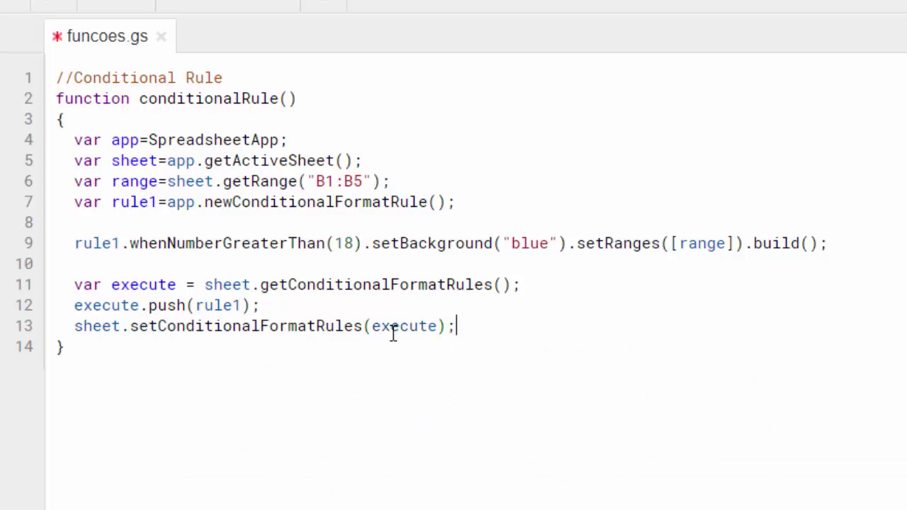
# Walk through the script by highlighting each variable, the rule chain parts and the three rule-list lines
pyautogui.click(142, 136)
pyautogui.moveTo(412, 155)
pyautogui.mouseDown()
pyautogui.moveTo(110, 161)
pyautogui.moveTo(280, 181)
pyautogui.mouseUp()
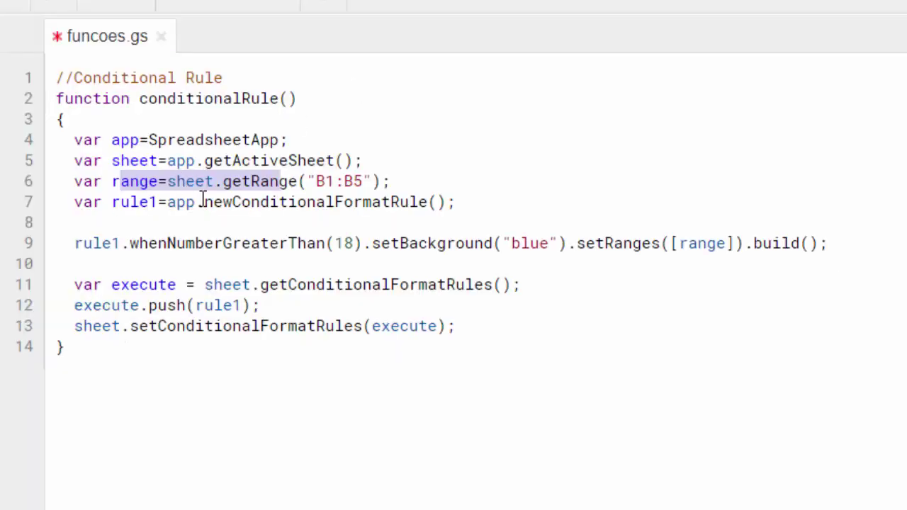
pyautogui.moveTo(75, 204); pyautogui.dragTo(466, 203)
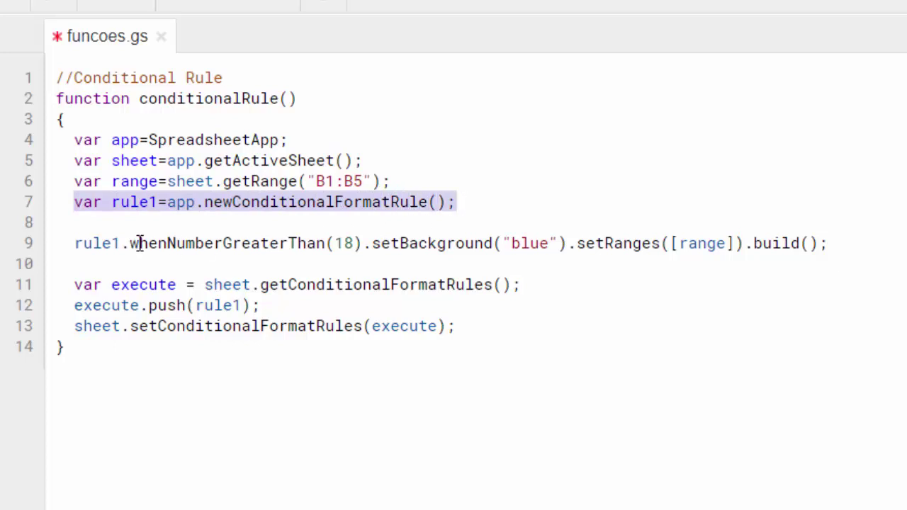
pyautogui.moveTo(129, 243)
pyautogui.mouseDown()
pyautogui.moveTo(352, 243)
pyautogui.moveTo(378, 252)
pyautogui.mouseUp()
pyautogui.moveTo(565, 243); pyautogui.dragTo(371, 243)
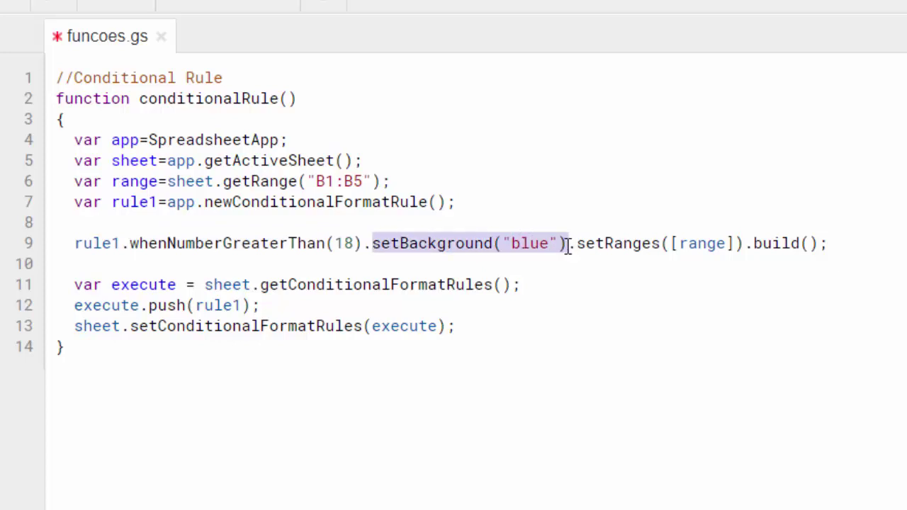
pyautogui.moveTo(576, 243); pyautogui.dragTo(737, 244)
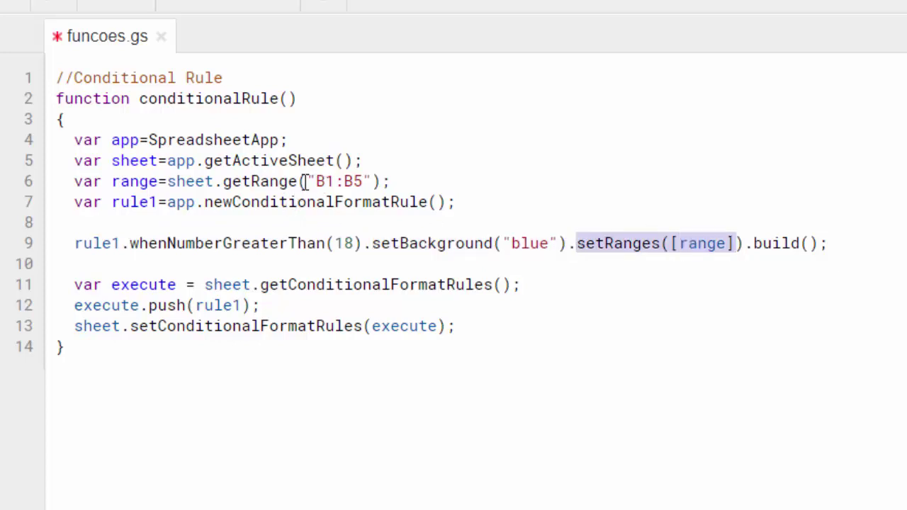
pyautogui.moveTo(304, 181); pyautogui.dragTo(399, 182)
pyautogui.moveTo(863, 243); pyautogui.dragTo(742, 243)
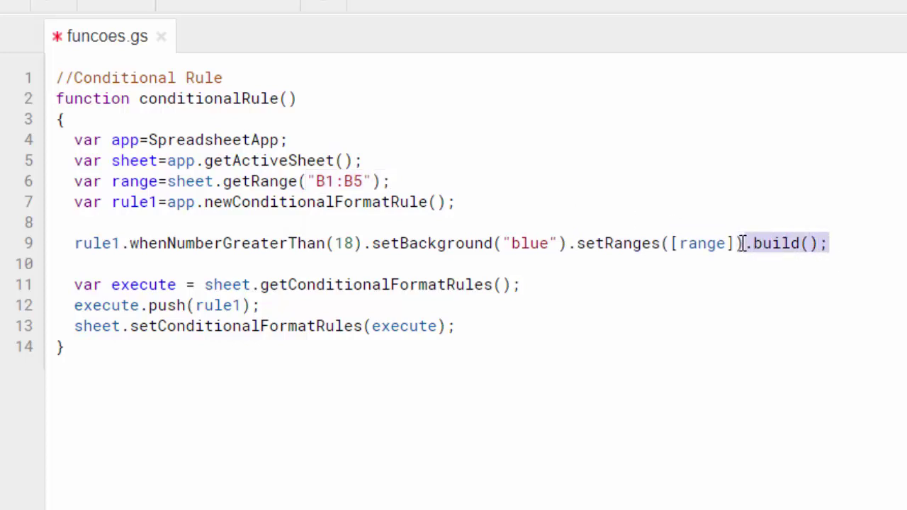
pyautogui.moveTo(56, 285); pyautogui.dragTo(522, 284)
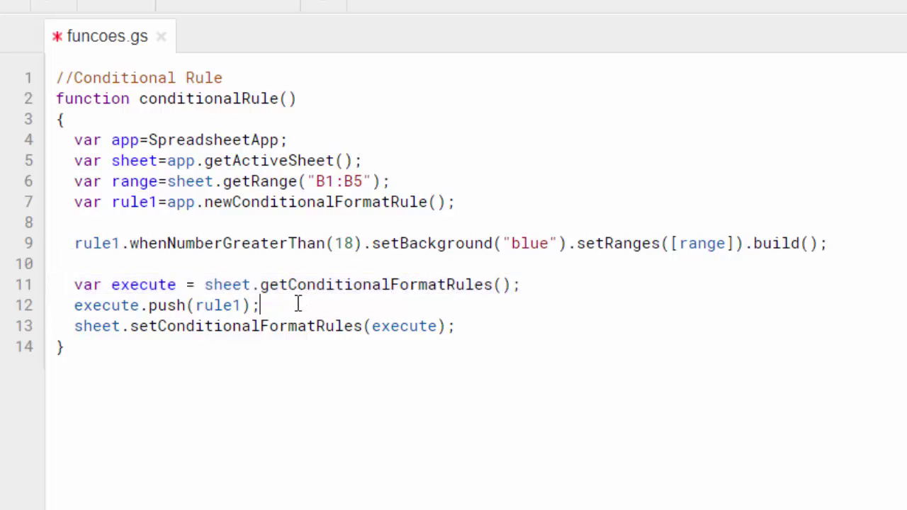
pyautogui.moveTo(298, 306); pyautogui.dragTo(56, 306)
pyautogui.moveTo(477, 328); pyautogui.dragTo(63, 331)
# Save the script and run the conditionalRule function
pyautogui.click(131, 472)
pyautogui.hotkey('ctrl', 's')
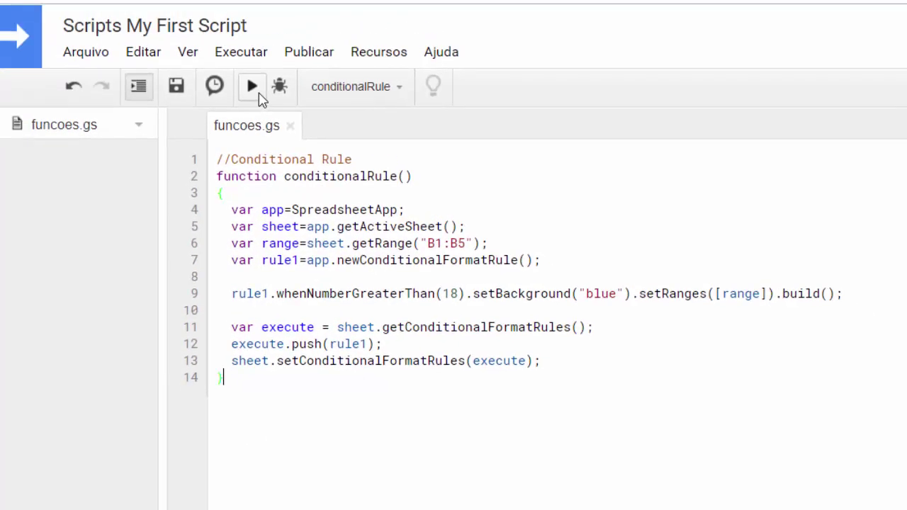
pyautogui.click(260, 96)
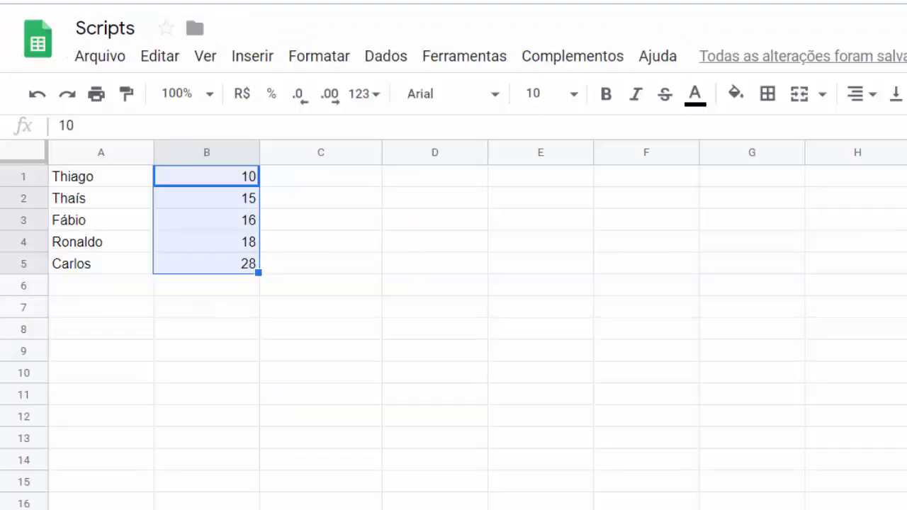
# In the sheet, check B5's 28 is blue, then change B1 to 20 and confirm it turns blue
pyautogui.click(265, 293)
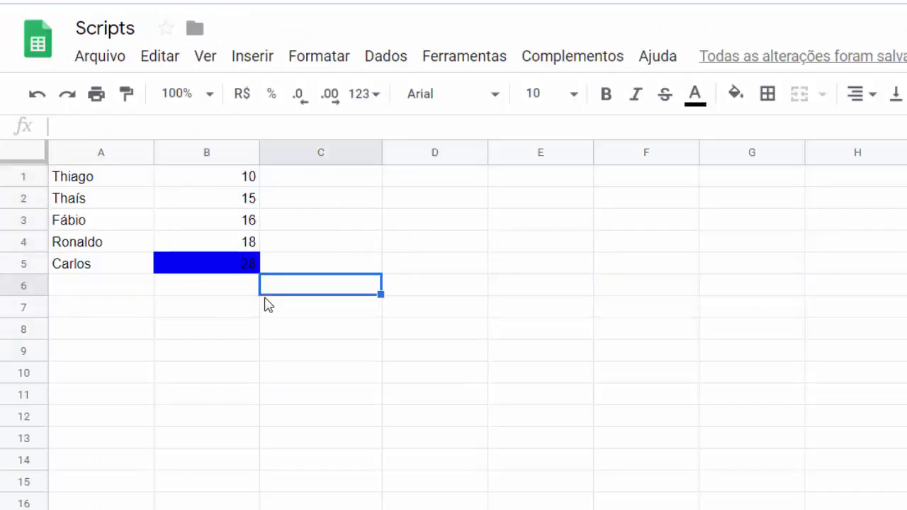
pyautogui.click(243, 268)
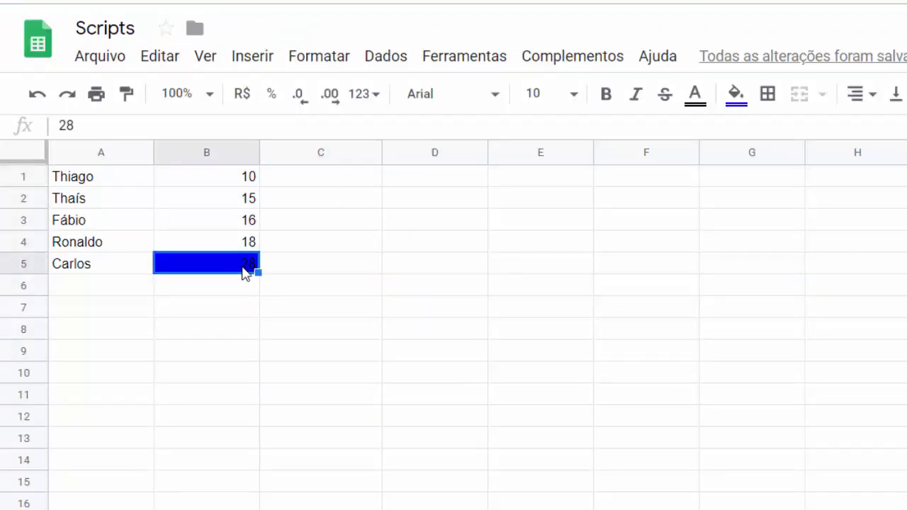
pyautogui.click(250, 184)
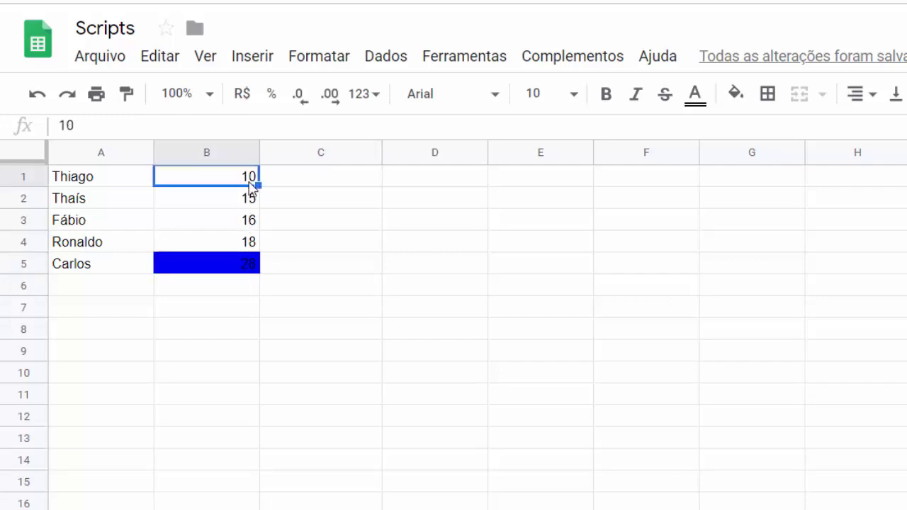
pyautogui.write('20')
pyautogui.press('Return')
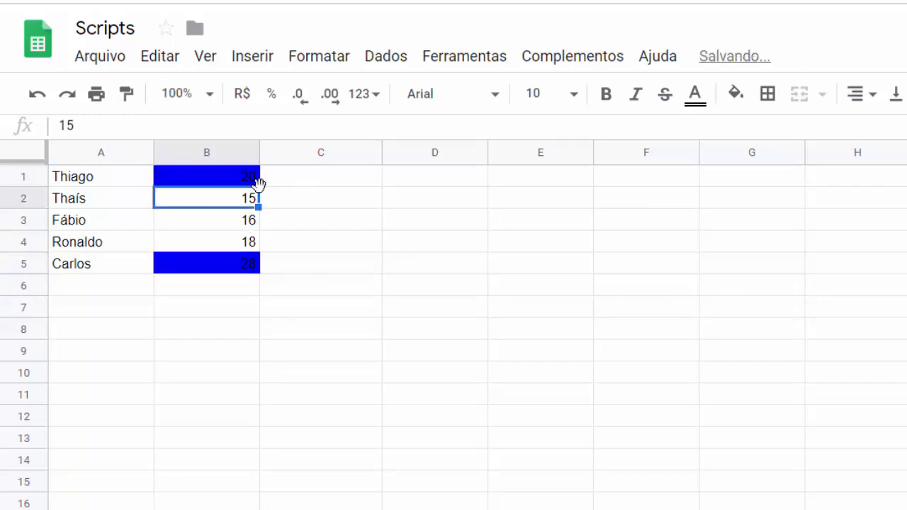
pyautogui.click(253, 186)
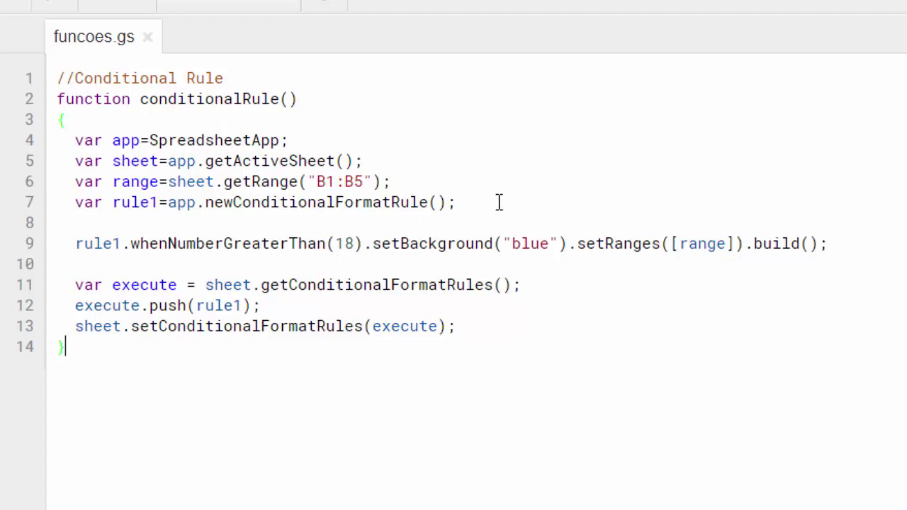
# Duplicate the rule1 declaration on line 8 as var rule2 = app.newConditionalFormatRule()
pyautogui.moveTo(499, 203); pyautogui.dragTo(82, 199)
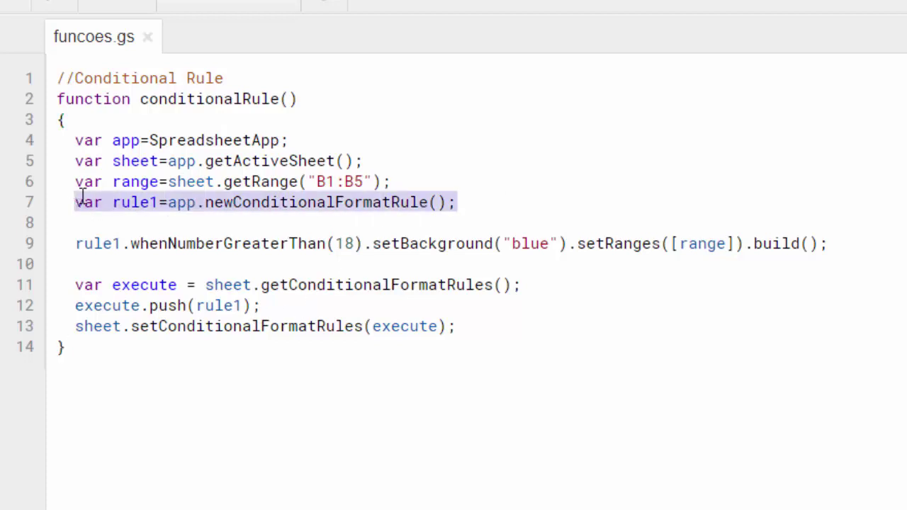
pyautogui.hotkey('ctrl', 'c')
pyautogui.press('End')
pyautogui.press('Return')
pyautogui.hotkey('ctrl', 'v')
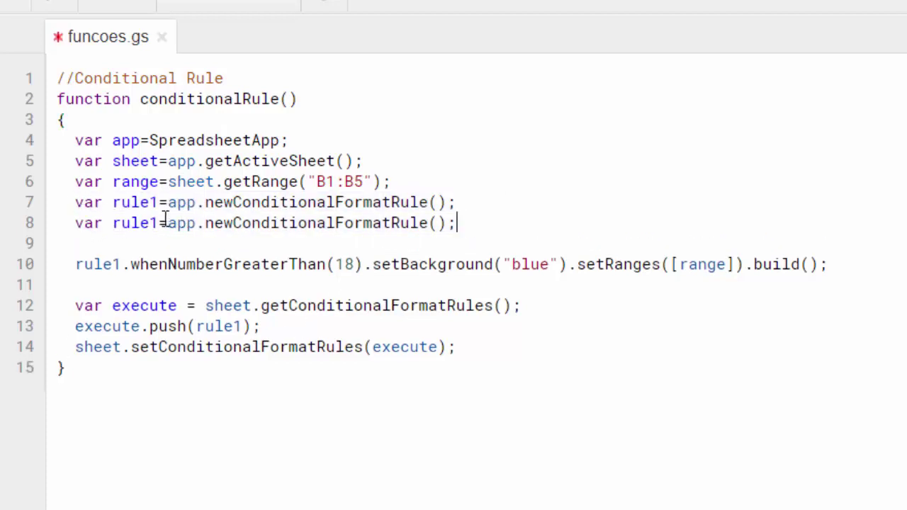
pyautogui.click(160, 223)
pyautogui.press('BackSpace')
pyautogui.write('2')
# Copy the blue rule line into a rule2 rule using whenNumberLessThan(18) and a pink background
pyautogui.click(847, 265)
pyautogui.moveTo(847, 265); pyautogui.dragTo(74, 266)
pyautogui.press('Return')
pyautogui.hotkey('ctrl', 'v')
pyautogui.click(123, 285)
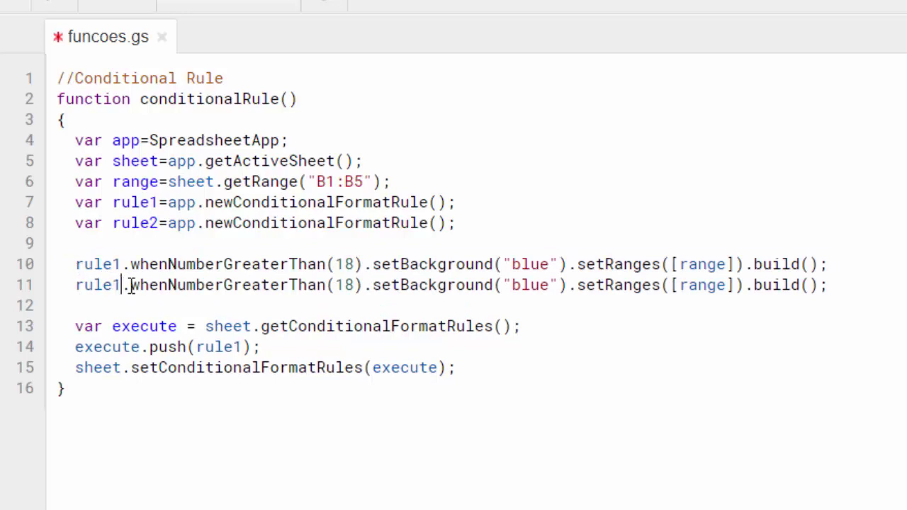
pyautogui.press('BackSpace')
pyautogui.write('2')
pyautogui.moveTo(224, 285); pyautogui.dragTo(287, 285)
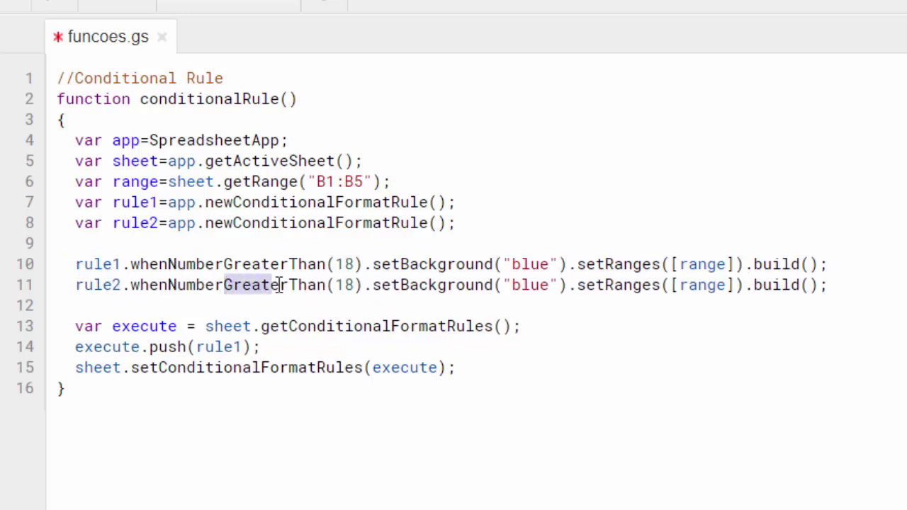
pyautogui.write('Less')
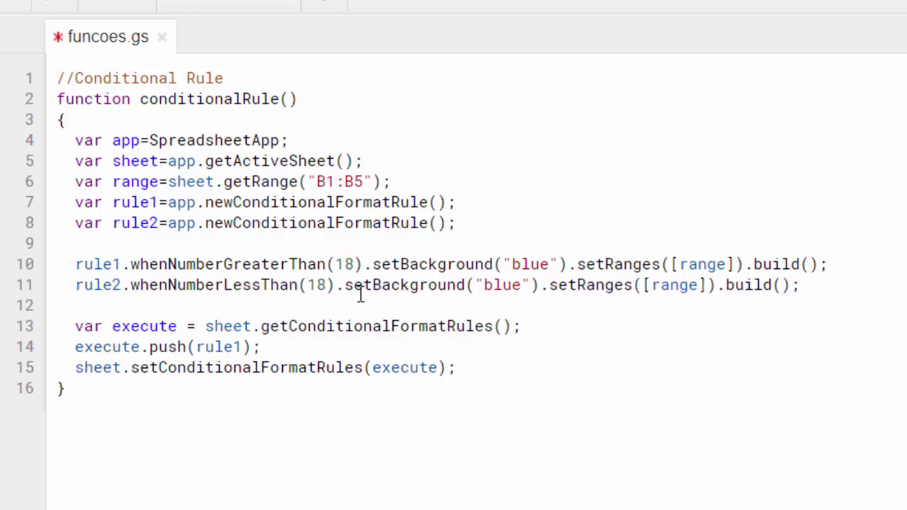
pyautogui.click(298, 285)
pyautogui.doubleClick(513, 285)
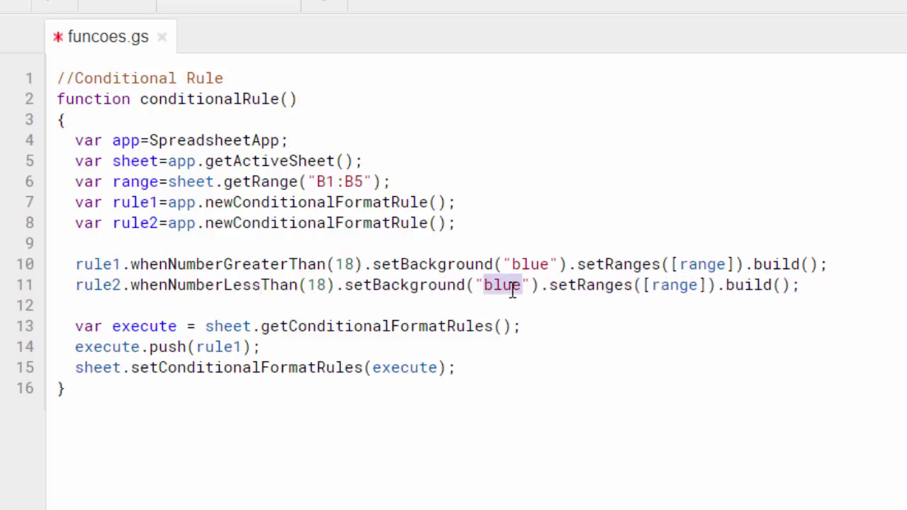
pyautogui.write('pink')
# Add rule2 to the execute.push() call and save the script
pyautogui.click(613, 330)
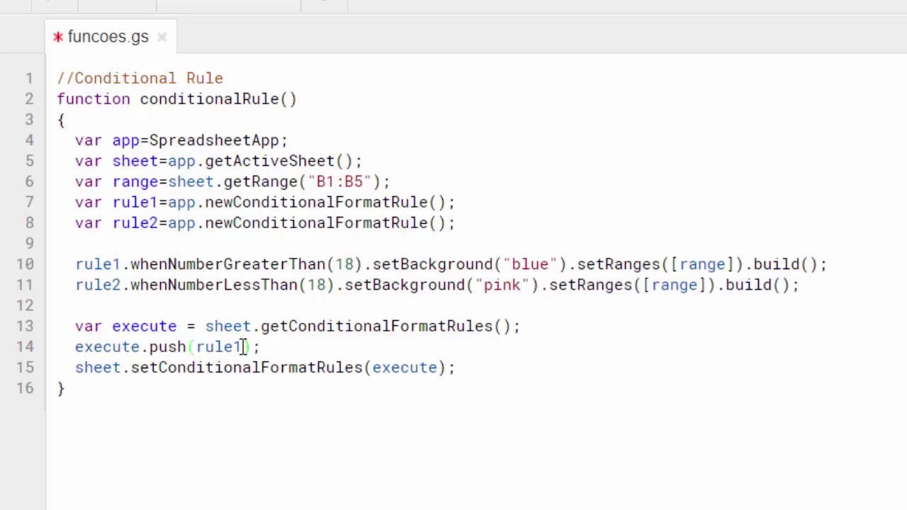
pyautogui.write(', rule2')
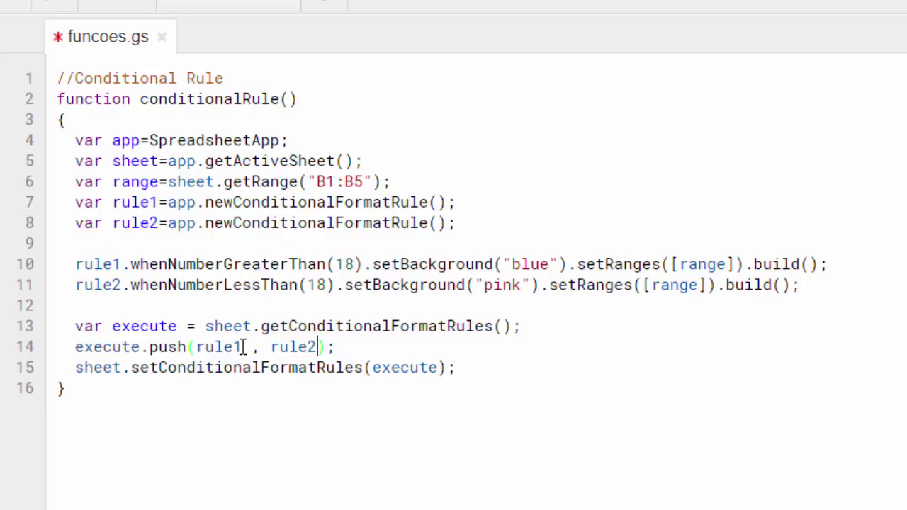
pyautogui.hotkey('ctrl', 's')
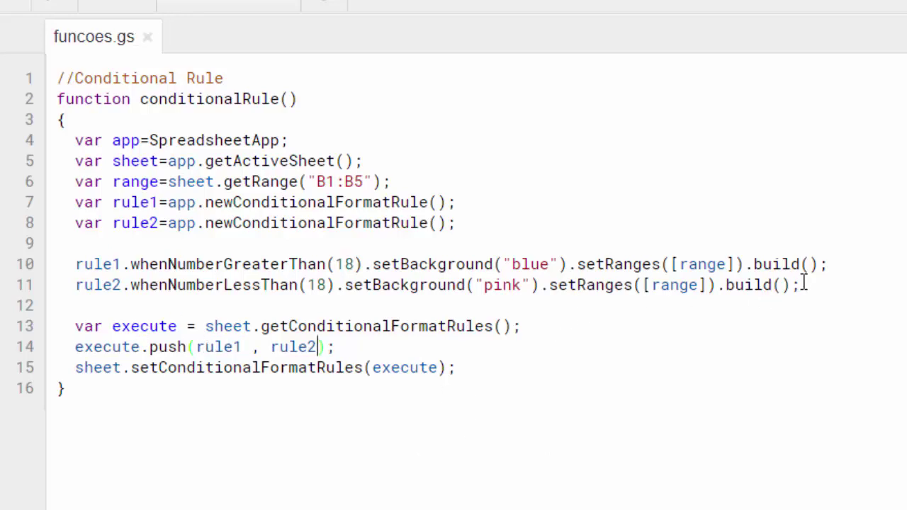
pyautogui.moveTo(801, 284); pyautogui.dragTo(29, 275)
# Rerun conditionalRule and check B1–B5: 15 and 16 pink, 20 and 28 blue
pyautogui.click(252, 86)
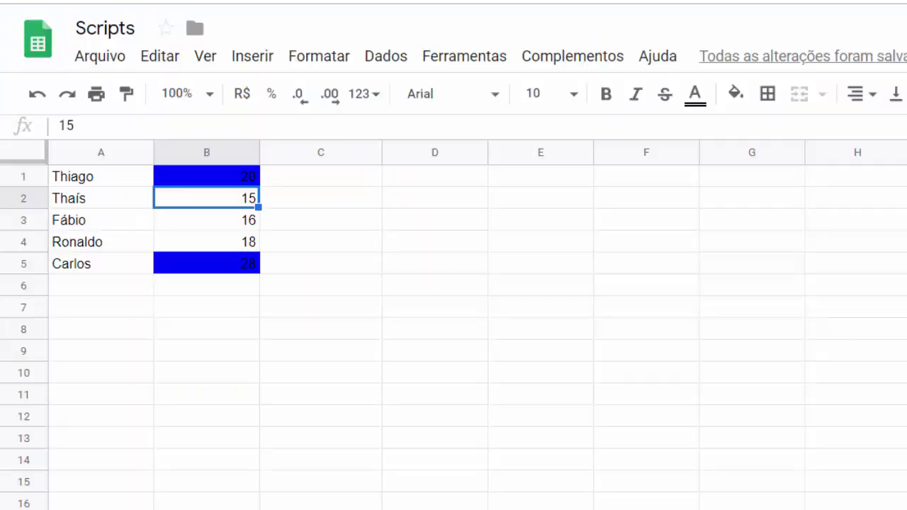
pyautogui.click(252, 180)
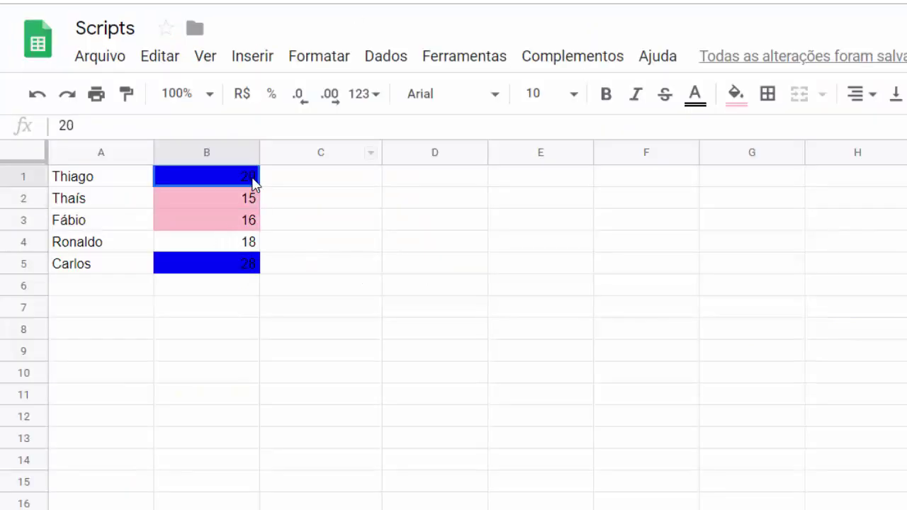
pyautogui.click(232, 275)
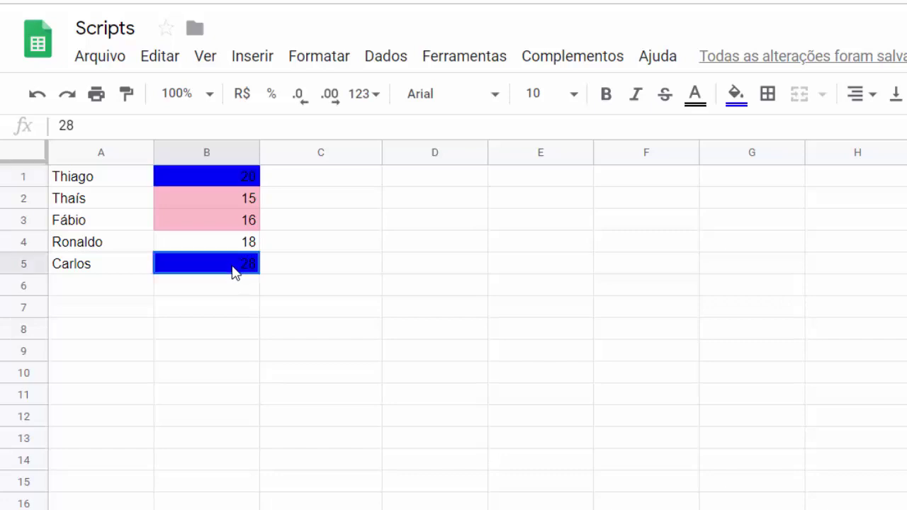
pyautogui.click(256, 206)
pyautogui.click(256, 224)
pyautogui.click(200, 250)
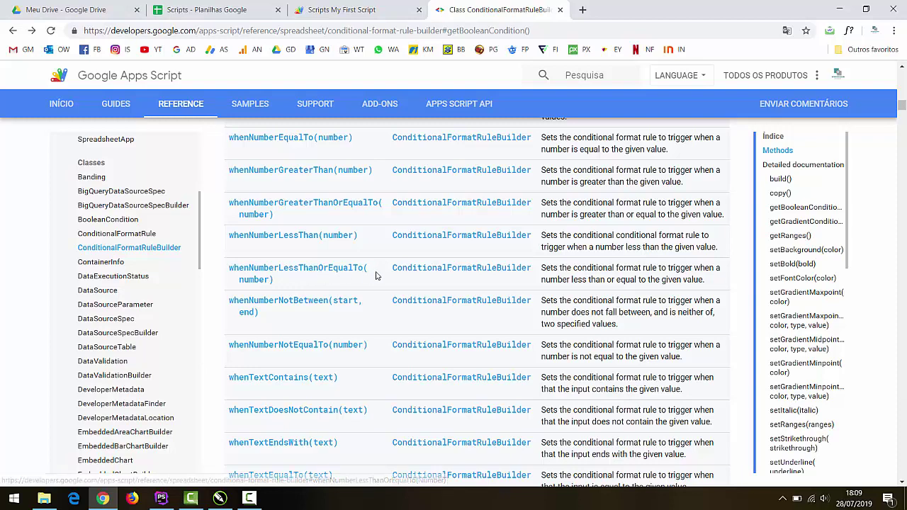
# Find and highlight whenCellEmpty() in the ConditionalFormatRuleBuilder methods table, then go back to funcoes.gs
pyautogui.click(357, 4)
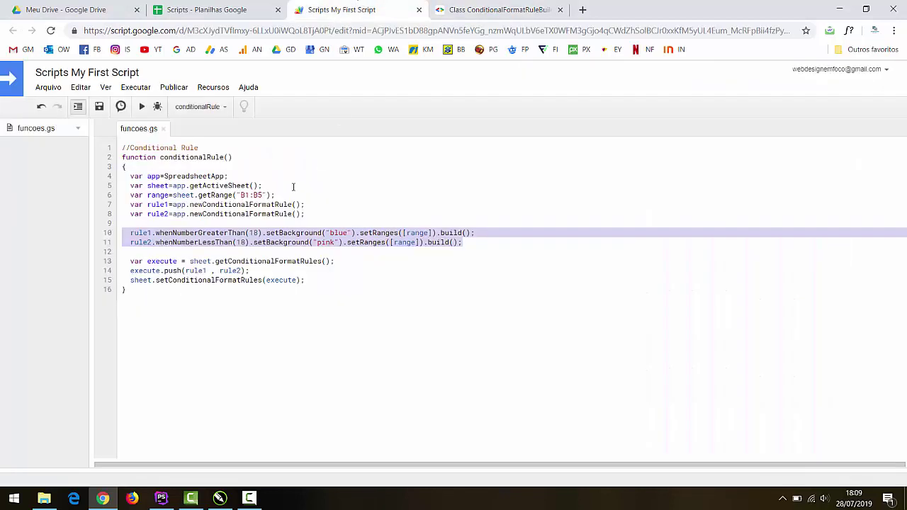
pyautogui.click(484, 9)
pyautogui.scroll(1, 365, 259)
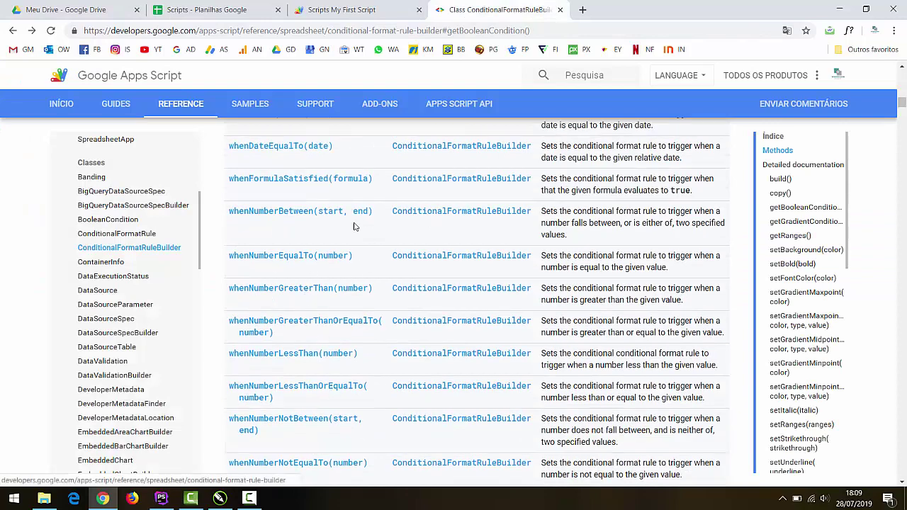
pyautogui.scroll(-1, 395, 337)
pyautogui.scroll(-1, 393, 340)
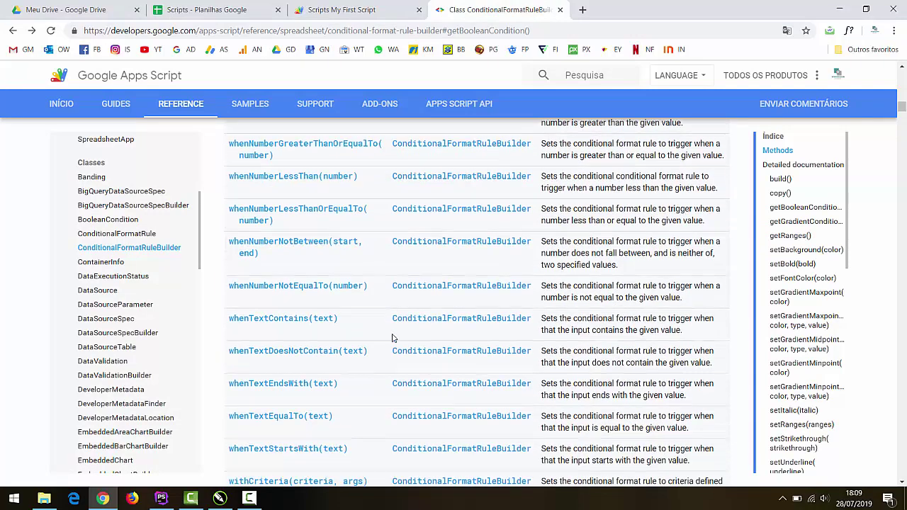
pyautogui.scroll(-2, 376, 341)
pyautogui.scroll(8, 304, 316)
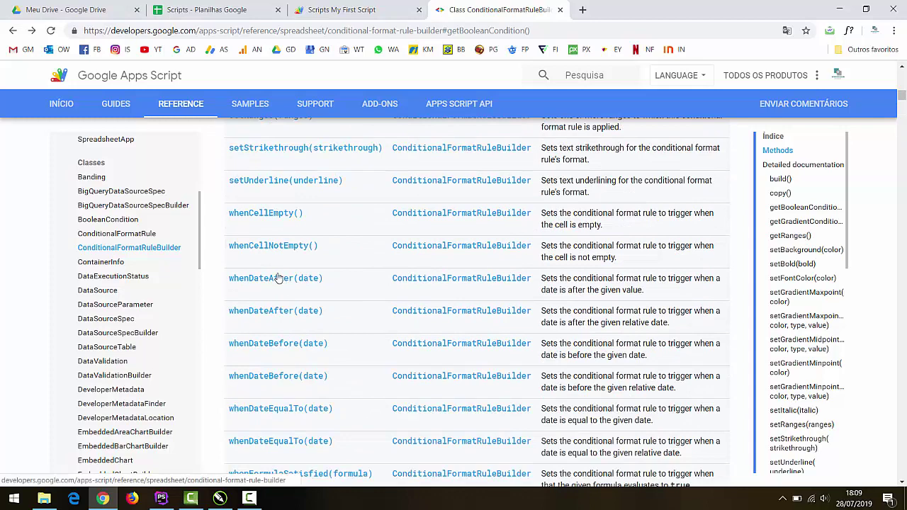
pyautogui.moveTo(305, 213); pyautogui.dragTo(231, 213)
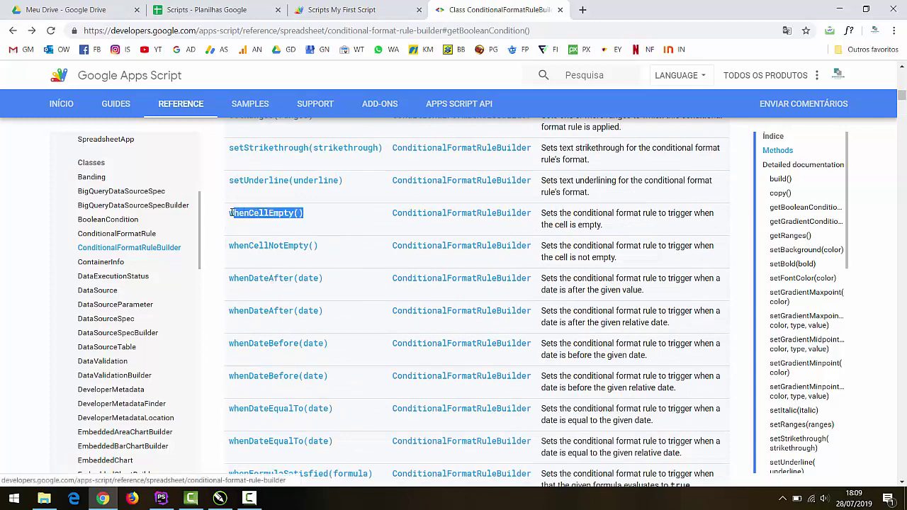
pyautogui.click(340, 10)
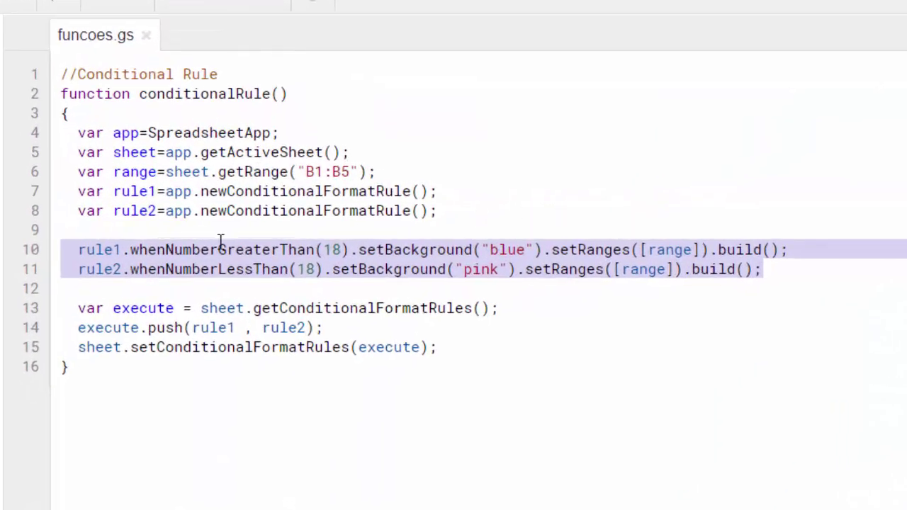
# Duplicate the rule2 declaration and rename the copy to var rule3
pyautogui.moveTo(438, 210); pyautogui.dragTo(75, 210)
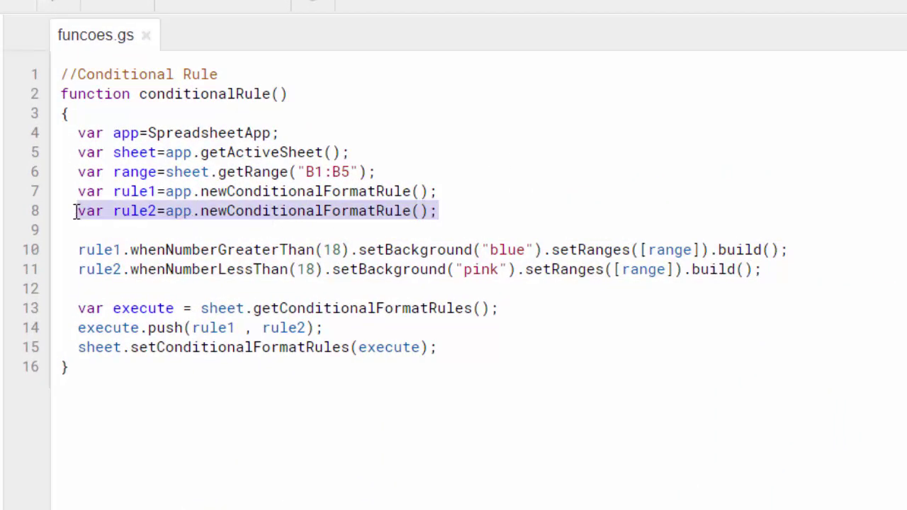
pyautogui.hotkey('ctrl', 'c')
pyautogui.hotkey('ctrl', 'v')
pyautogui.click(156, 230)
pyautogui.press('BackSpace')
pyautogui.write('3')
# Start a rule3 line with whenCellEmpty().setBackground("green")
pyautogui.click(805, 279)
pyautogui.press('Return')
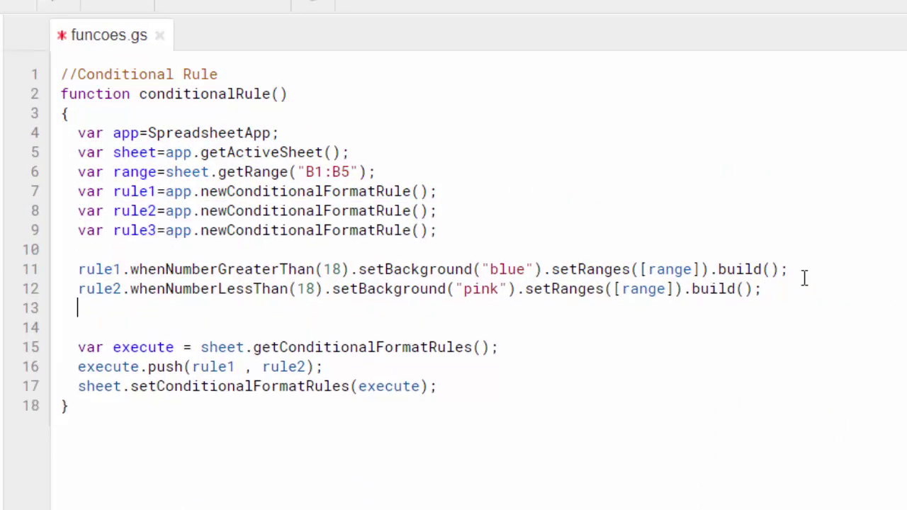
pyautogui.write('rule3.')
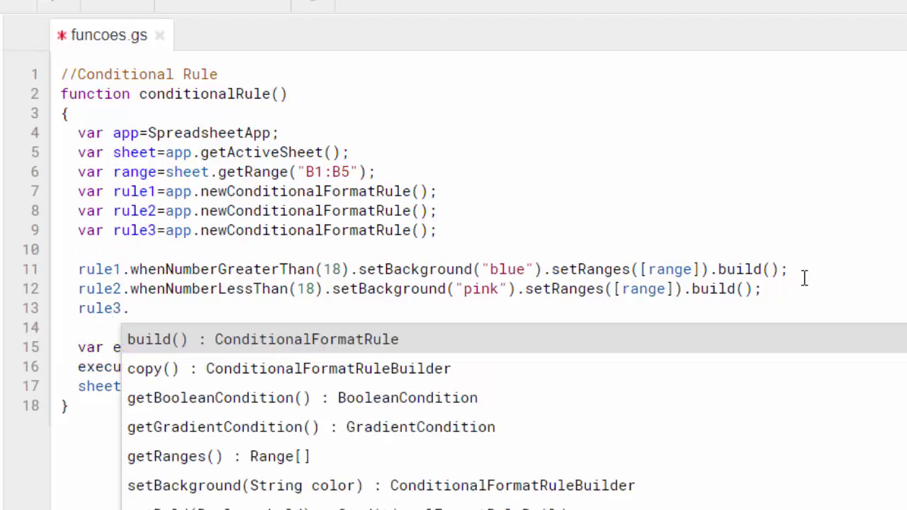
pyautogui.write('when')
pyautogui.press('Return')
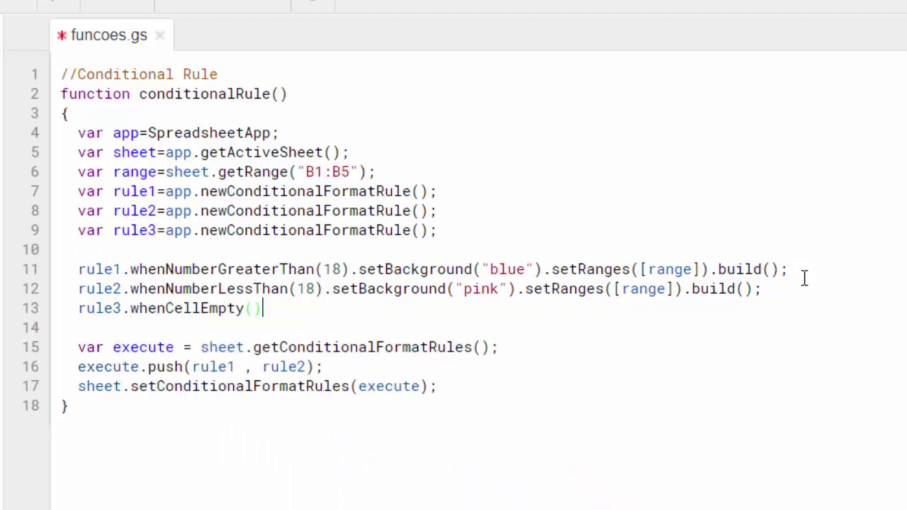
pyautogui.write('.')
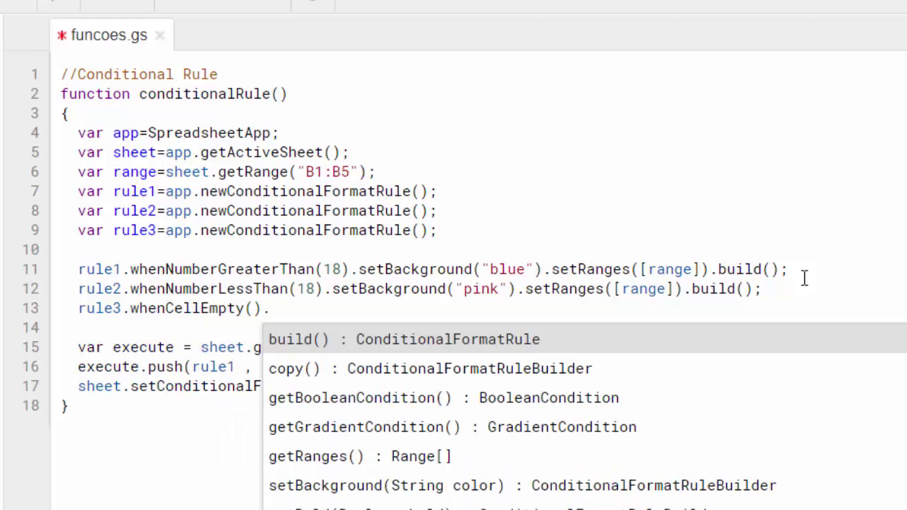
pyautogui.write('set')
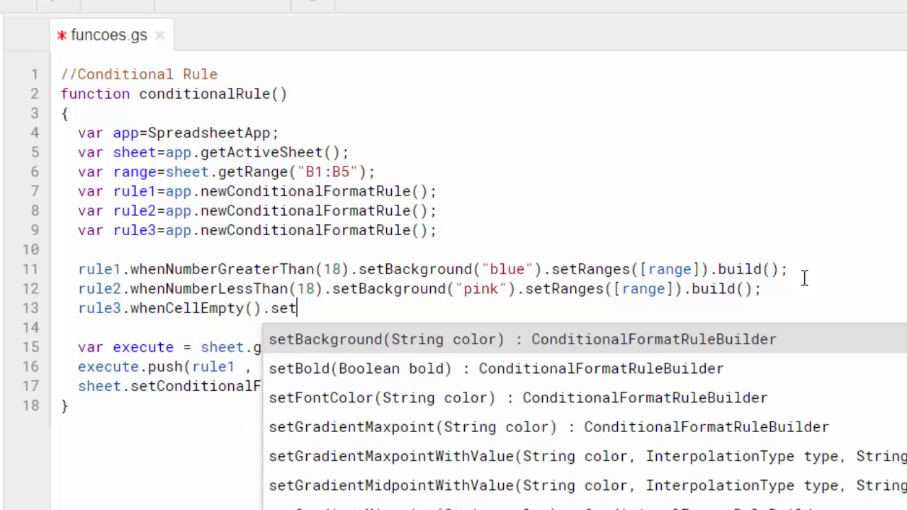
pyautogui.write('b')
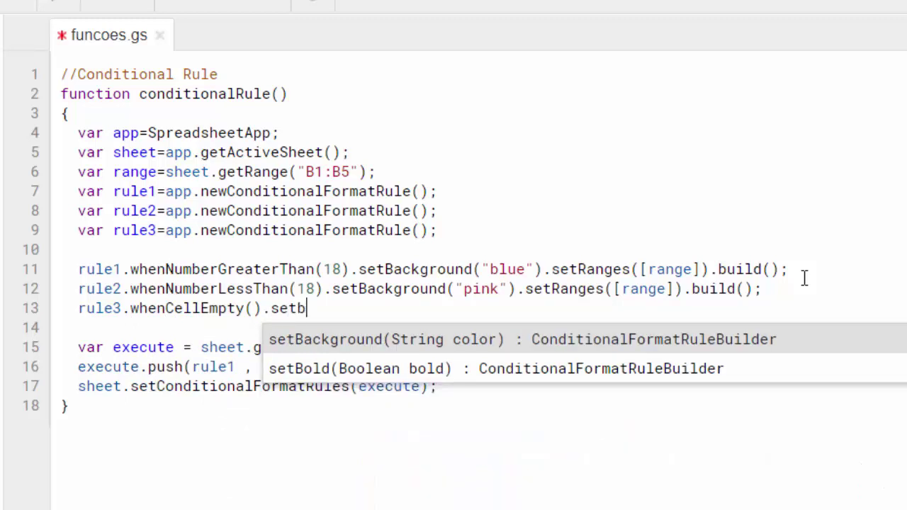
pyautogui.press('Return')
pyautogui.write('"')
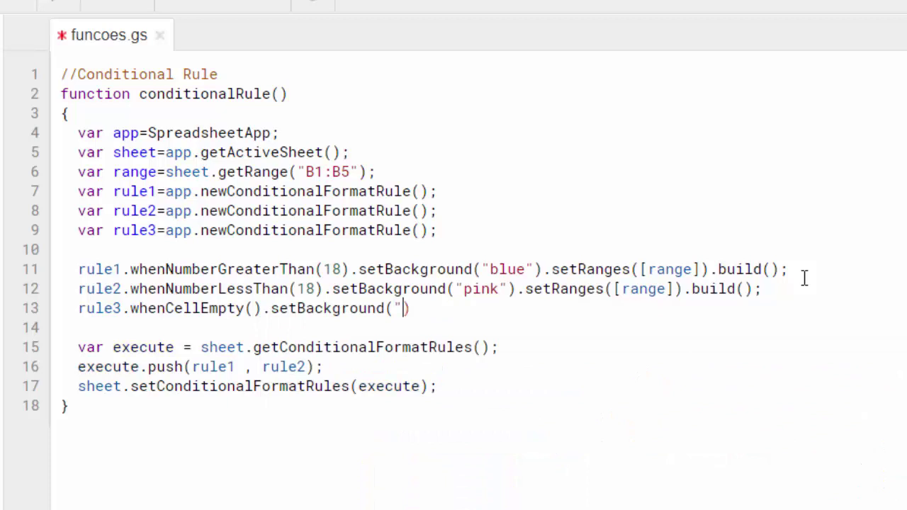
pyautogui.write('green"')
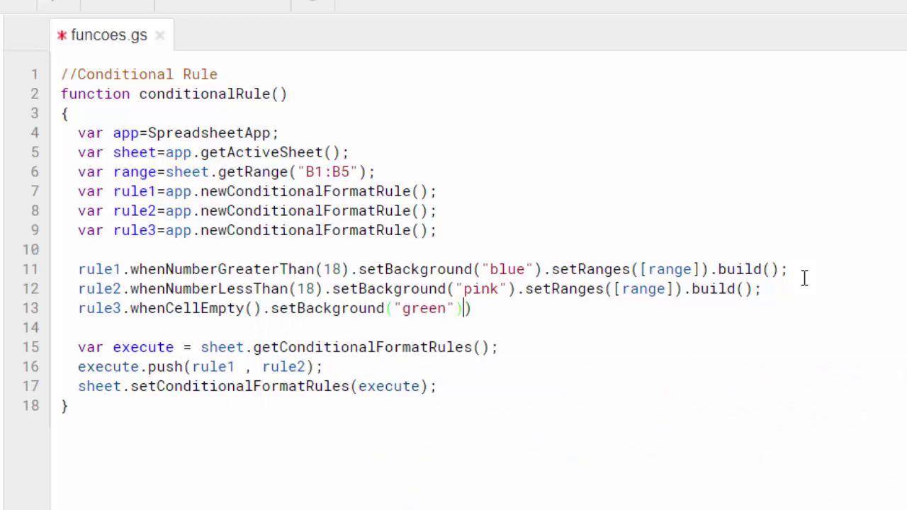
pyautogui.press('BackSpace')
# Finish rule3 with .setRanges([range]).build(); and begin adding rule3 to execute.push()
pyautogui.write('.set')
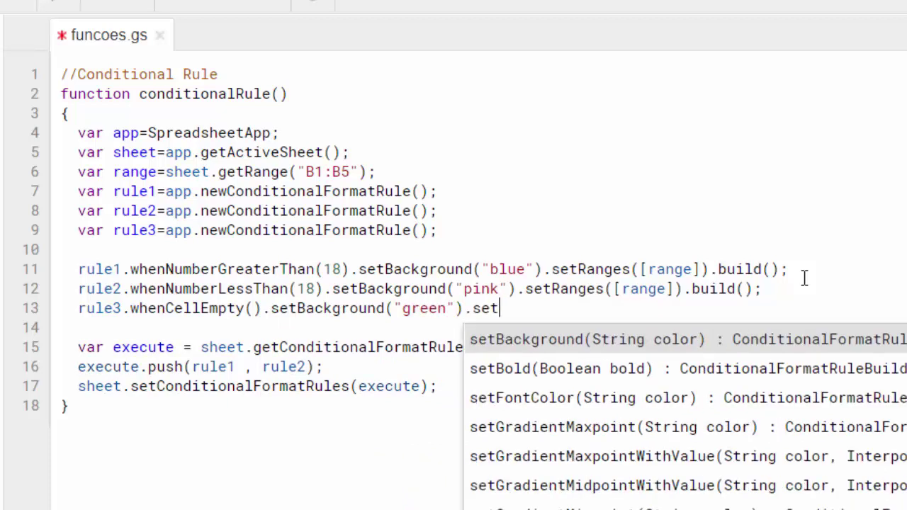
pyautogui.write('R')
pyautogui.press('Return')
pyautogui.write('[ra')
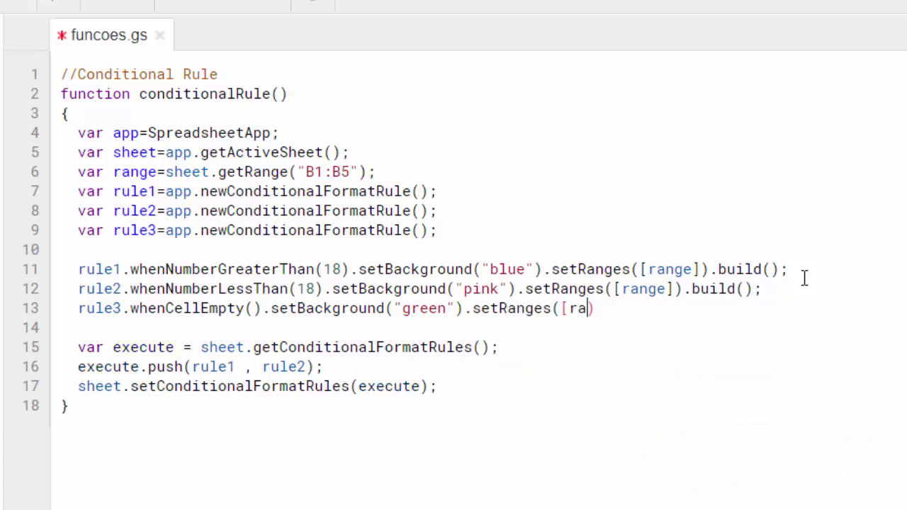
pyautogui.write('nge]).bu')
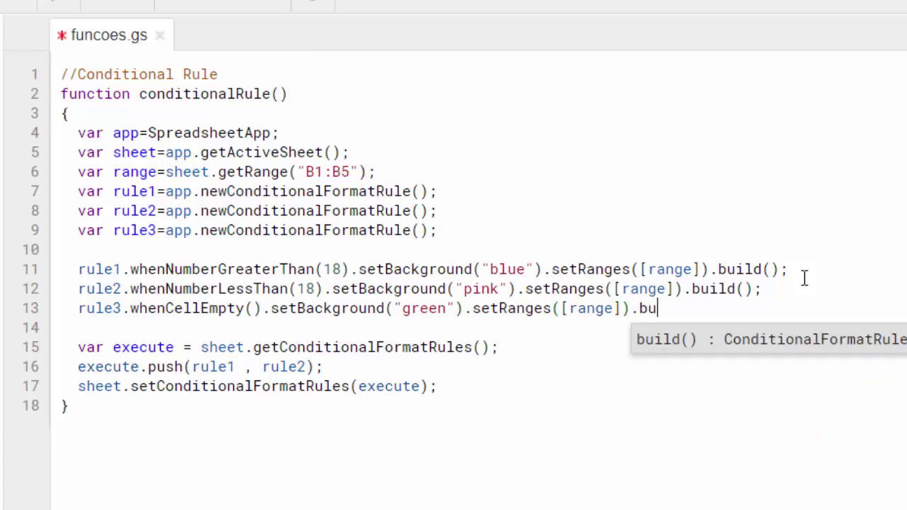
pyautogui.write('i')
pyautogui.press('Return')
pyautogui.write(';')
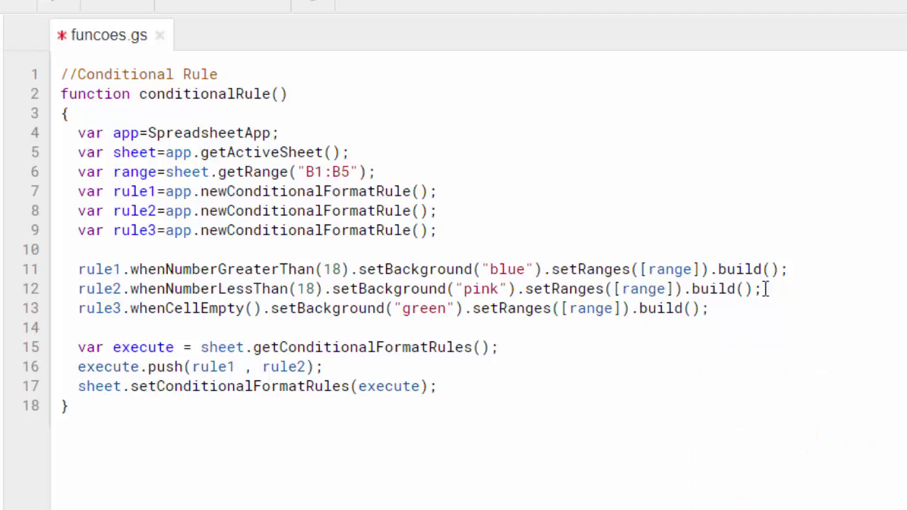
pyautogui.click(307, 367)
pyautogui.write(', r')
pyautogui.write('ule3')
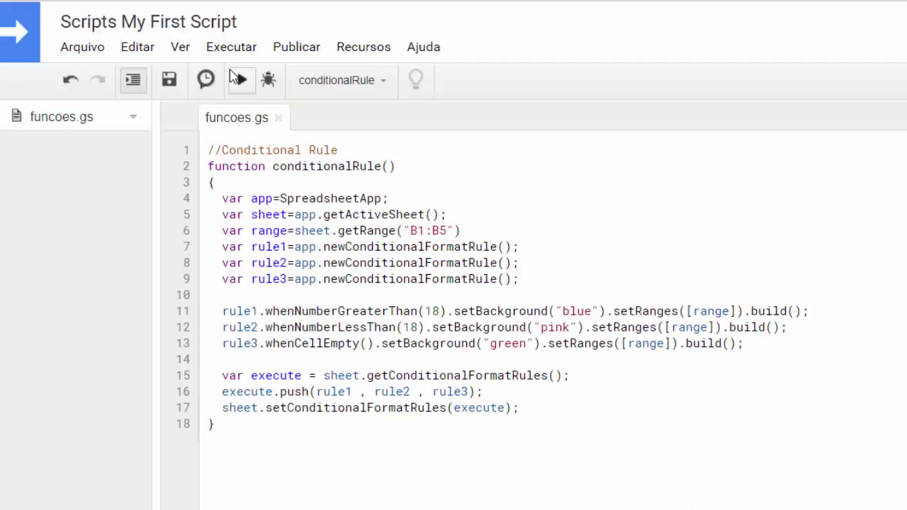
# Rerun conditionalRule, check B2 (15) and B1 (20), and view the conditional formatting rules sidebar
pyautogui.click(236, 77)
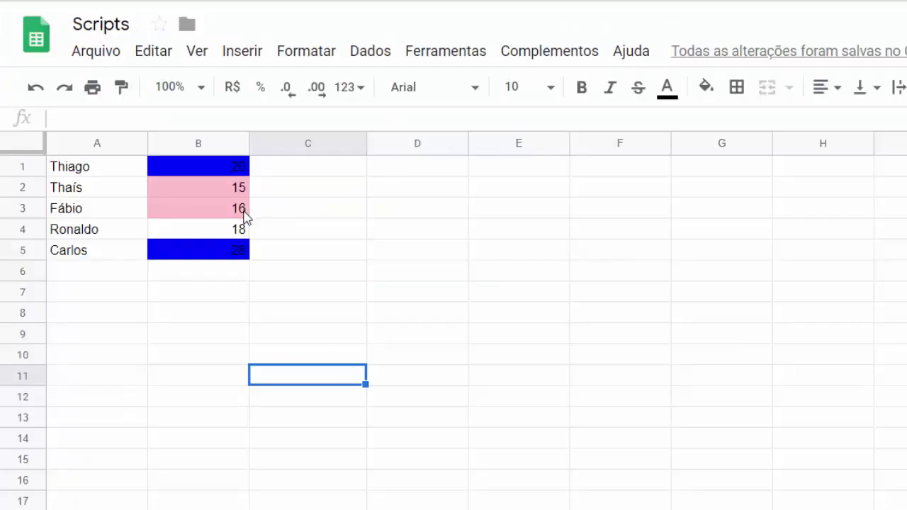
pyautogui.click(204, 195)
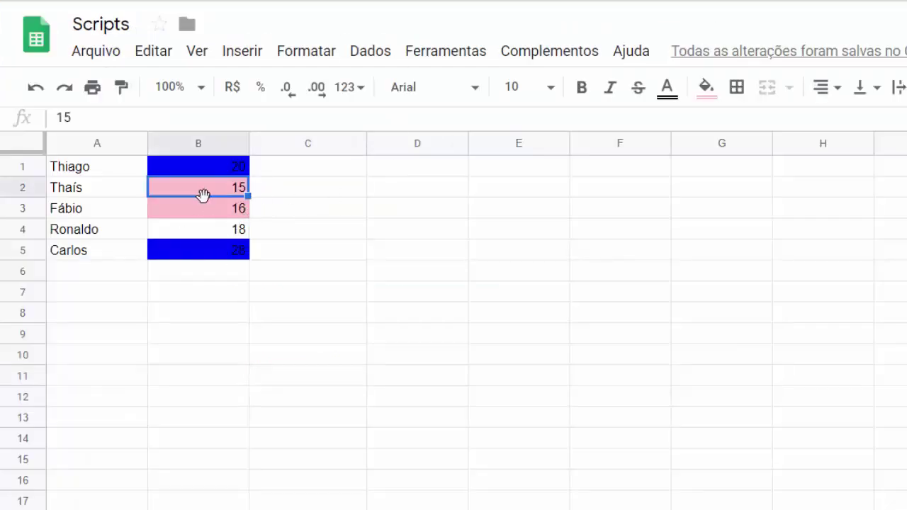
pyautogui.click(223, 174)
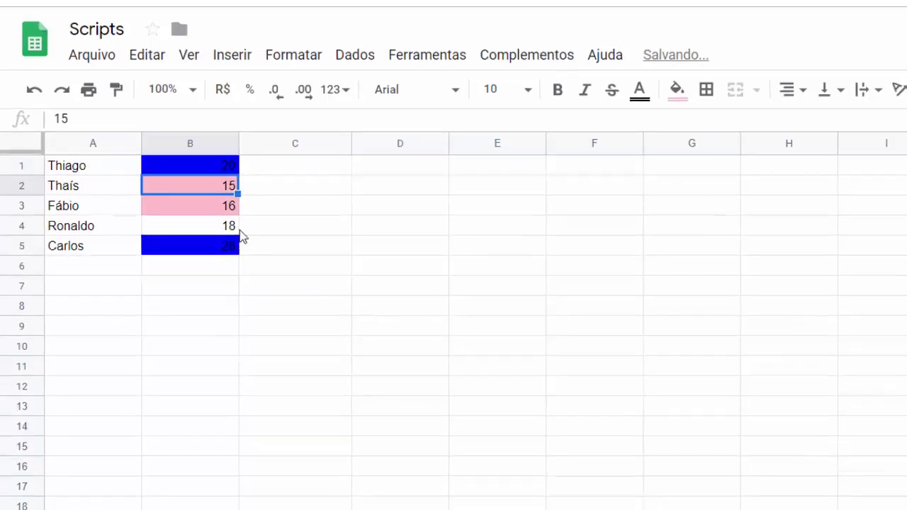
pyautogui.click(179, 89)
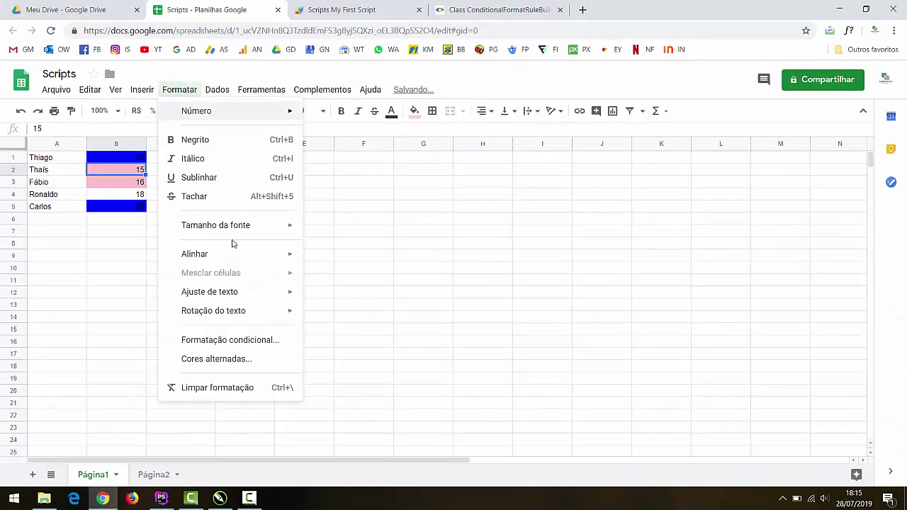
pyautogui.click(251, 339)
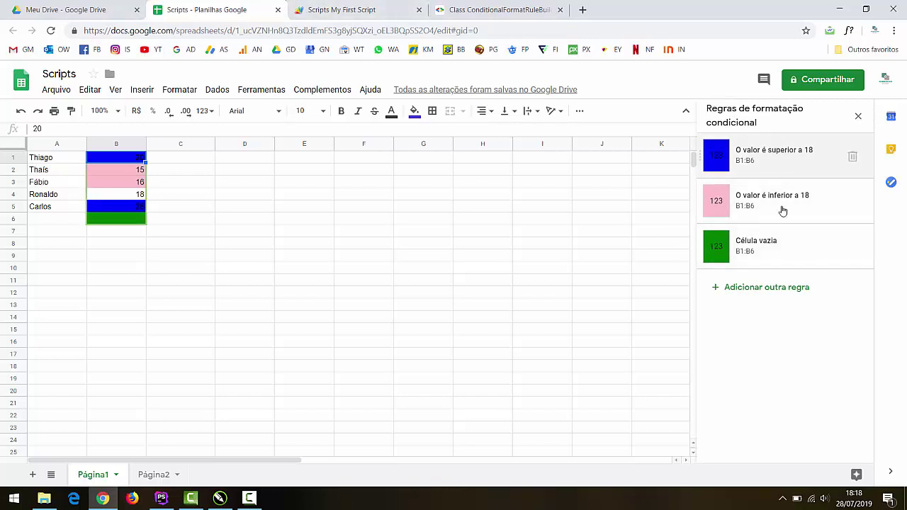
# Rerun conditionalRule from the script editor and return to the sheet's six duplicated B1:B6 rules
pyautogui.click(363, 9)
pyautogui.click(142, 106)
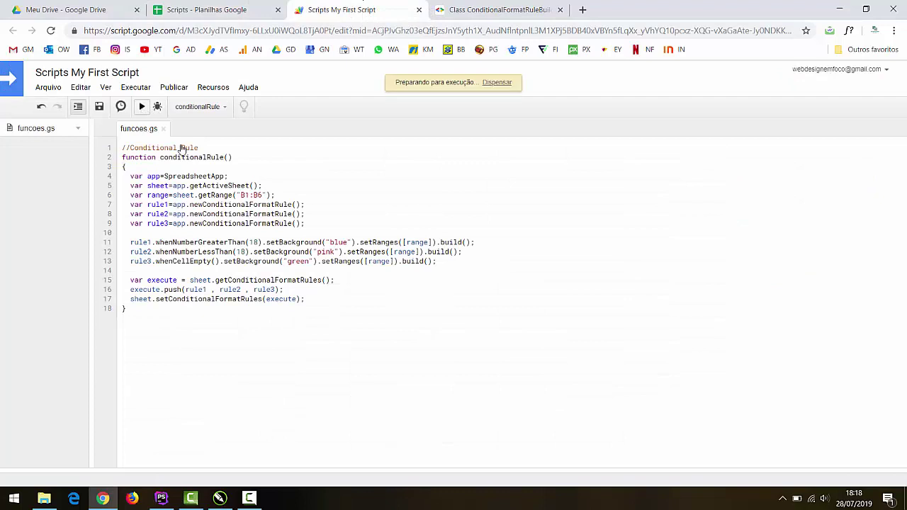
pyautogui.click(239, 10)
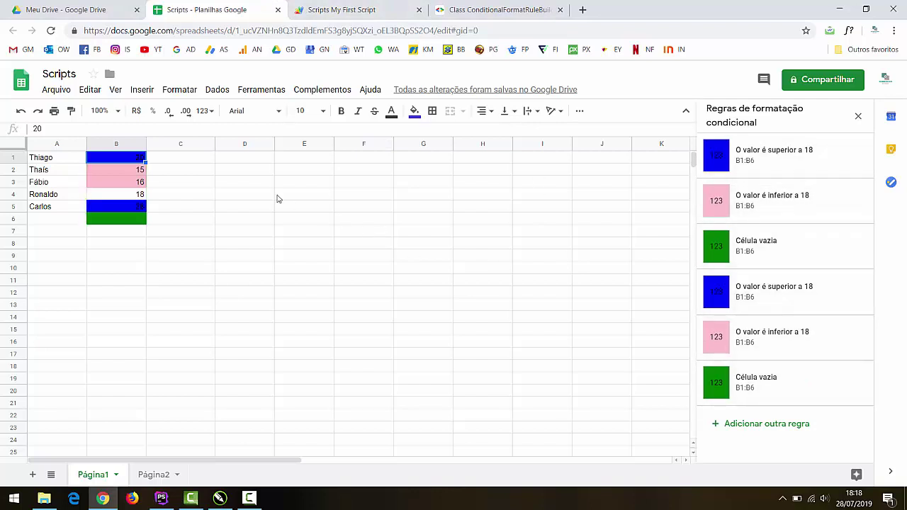
# Select column B from B1 down to row 1000 and clear its formatting with Formatar > Limpar formatação
pyautogui.click(224, 184)
pyautogui.click(135, 162)
pyautogui.hotkey('ctrl', 'shift', 'Down')
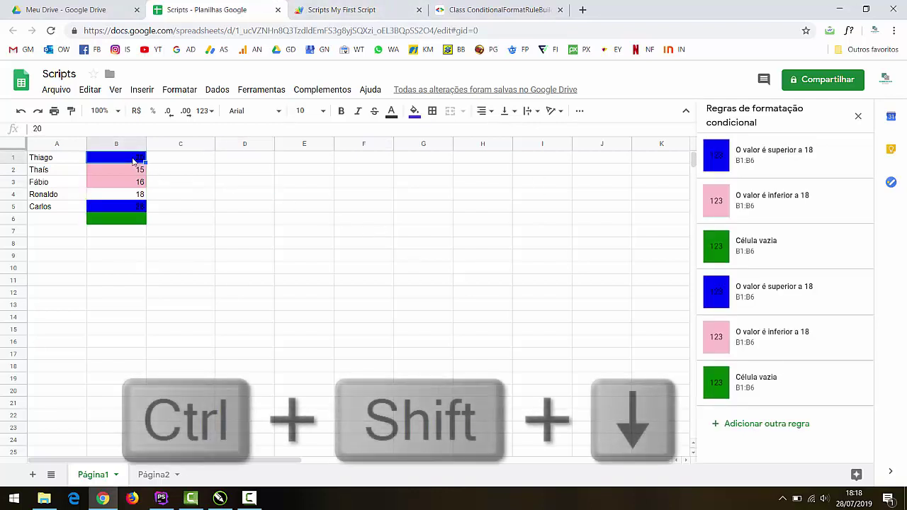
pyautogui.hotkey('ctrl', 'shift', 'Down')
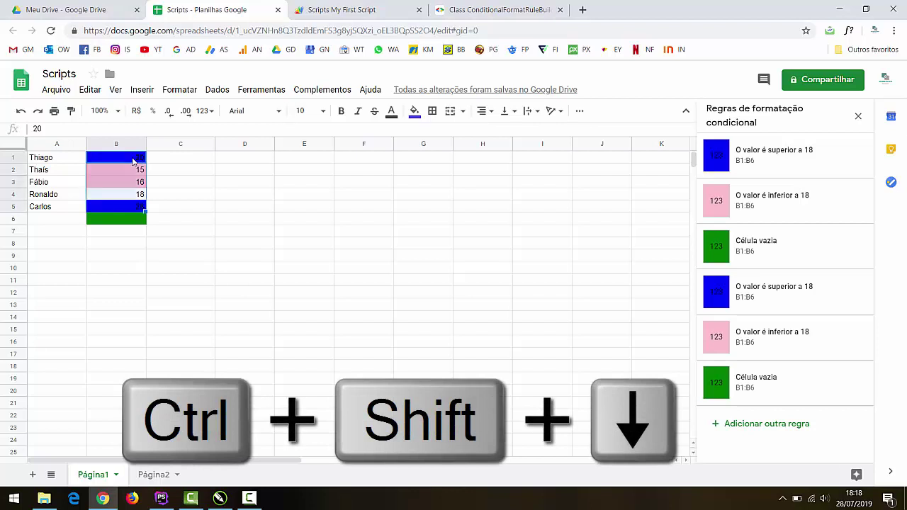
pyautogui.hotkey('ctrl', 'shift', 'Down')
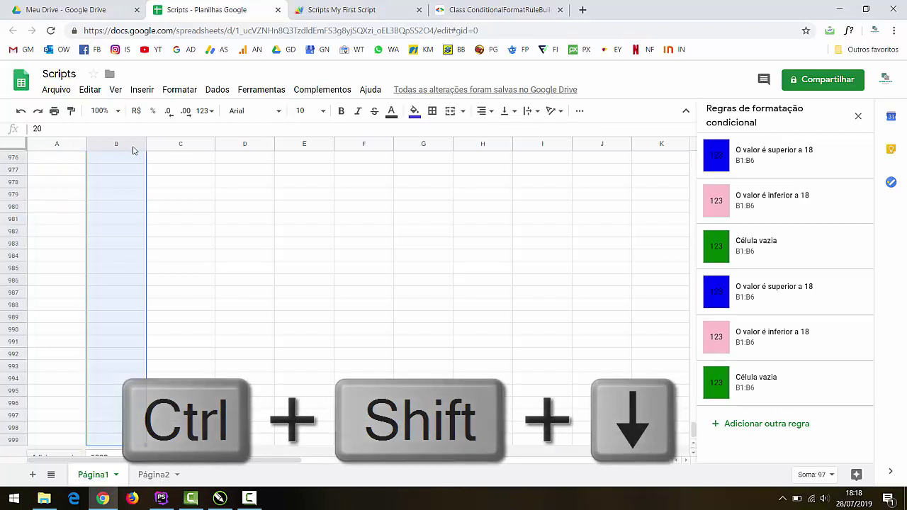
pyautogui.click(179, 89)
pyautogui.click(243, 387)
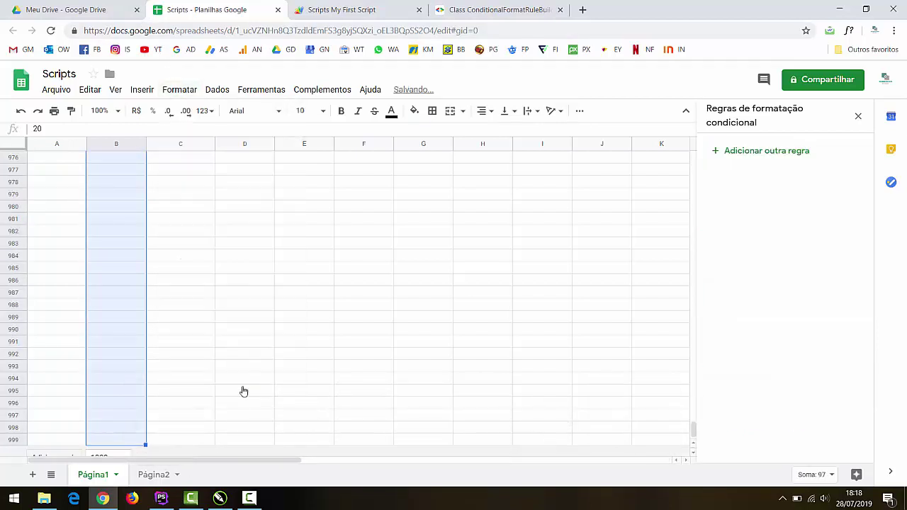
# Close the rules sidebar, scroll back to the data, select B1 and return to the script
pyautogui.click(859, 116)
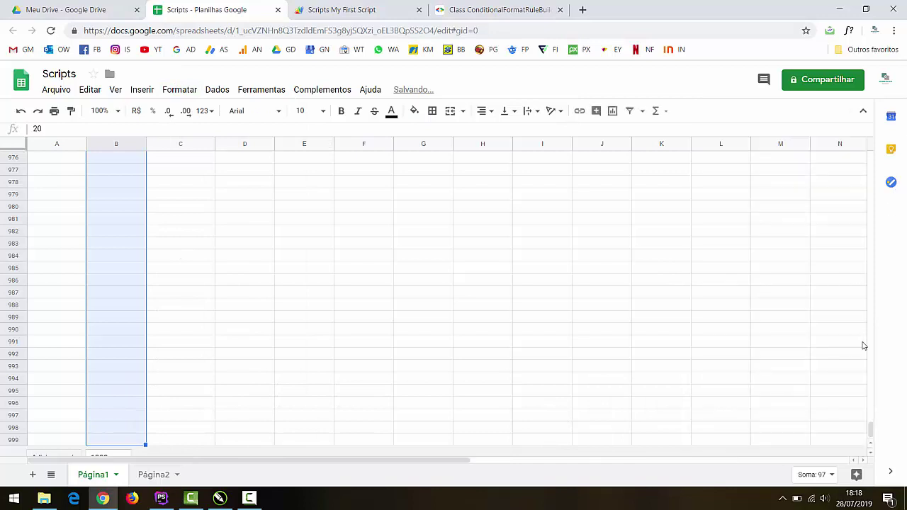
pyautogui.moveTo(871, 430); pyautogui.dragTo(886, 159)
pyautogui.click(483, 242)
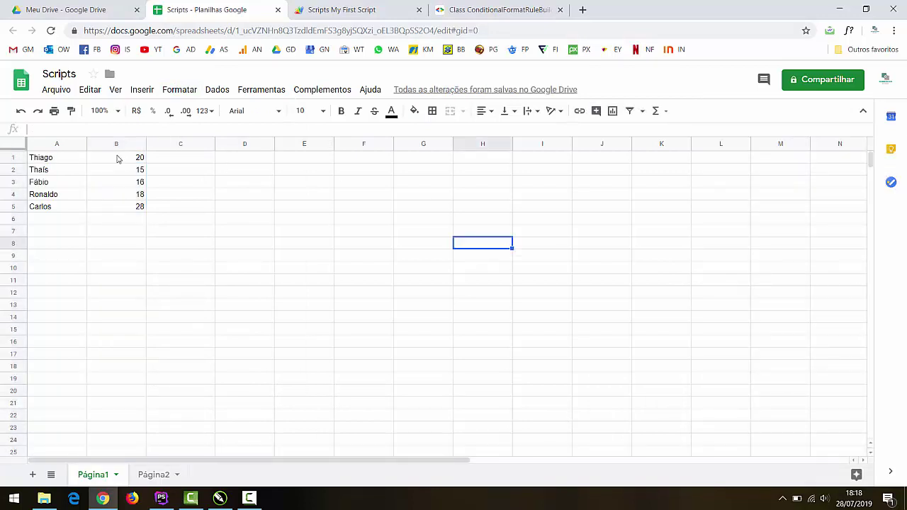
pyautogui.click(140, 161)
pyautogui.click(376, 10)
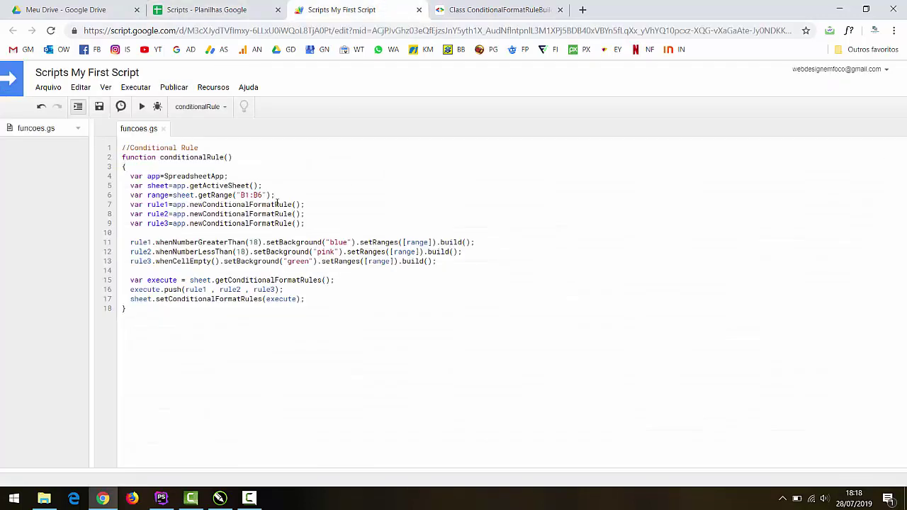
# Change getRange to "B1:B10", save and rerun, then select the green cells B6:B10
pyautogui.press('BackSpace')
pyautogui.hotkey('ctrl', 's')
pyautogui.click(140, 106)
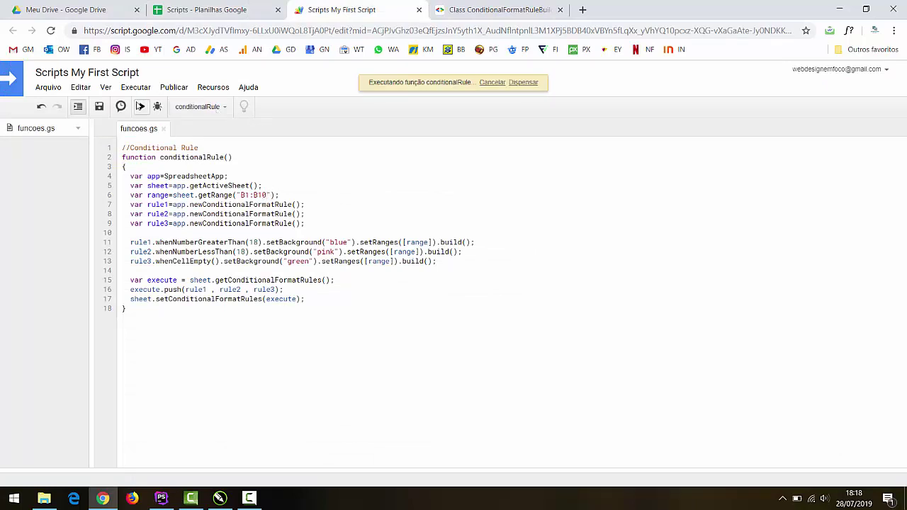
pyautogui.click(189, 7)
pyautogui.moveTo(137, 220); pyautogui.dragTo(137, 270)
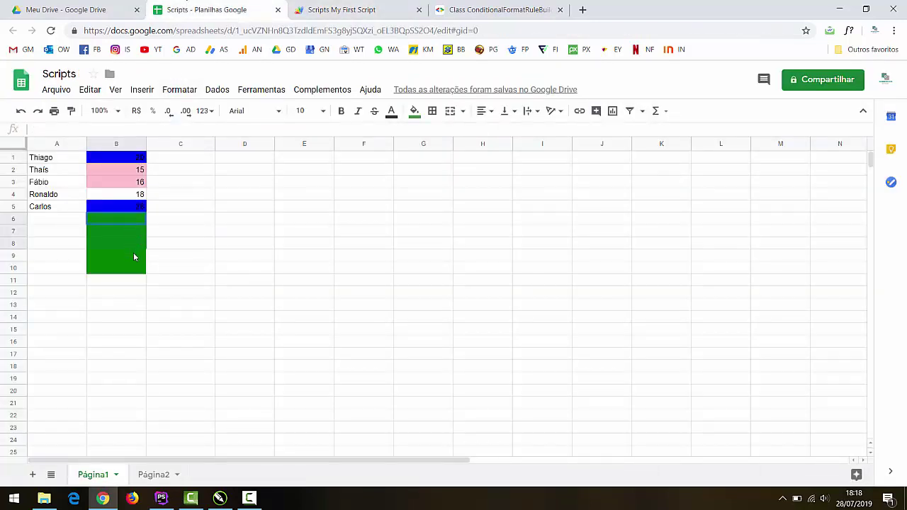
# Enter 30 in B6 to see it turn blue, then undo it
pyautogui.click(131, 207)
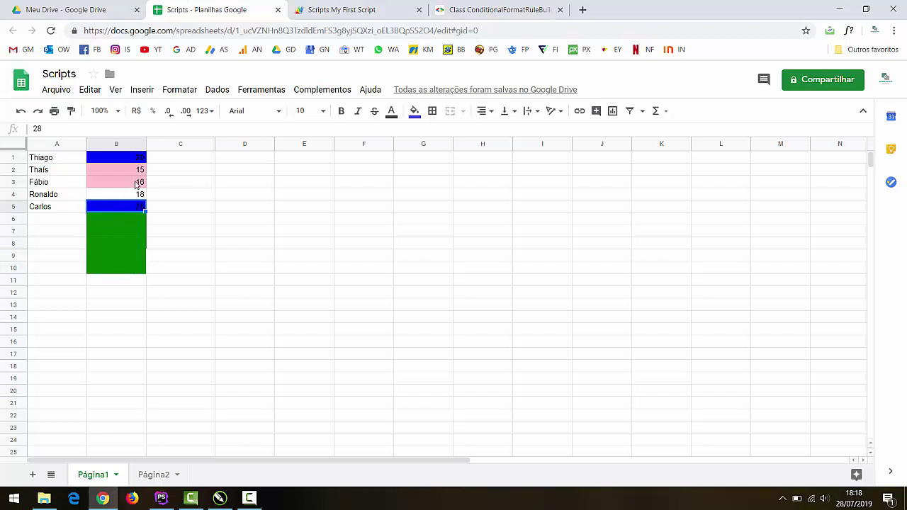
pyautogui.press('Up')
pyautogui.press('Up')
pyautogui.press('Up')
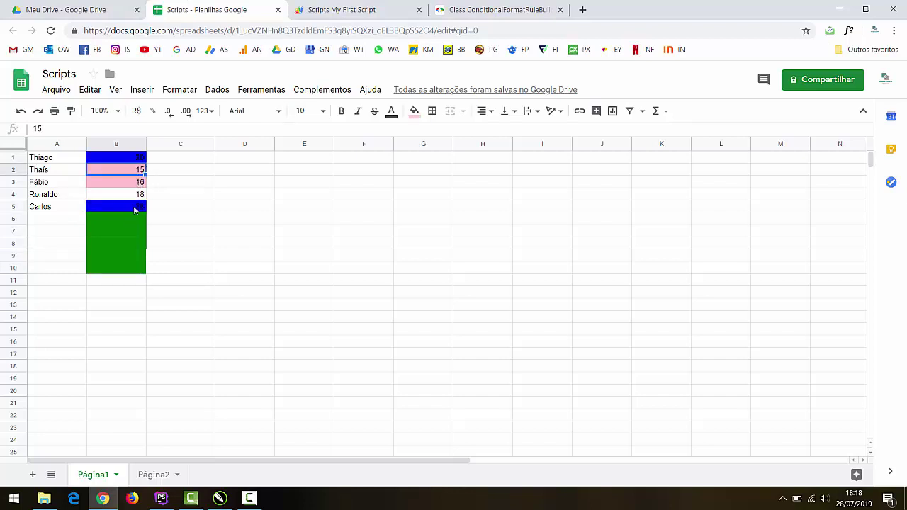
pyautogui.click(122, 218)
pyautogui.write('30')
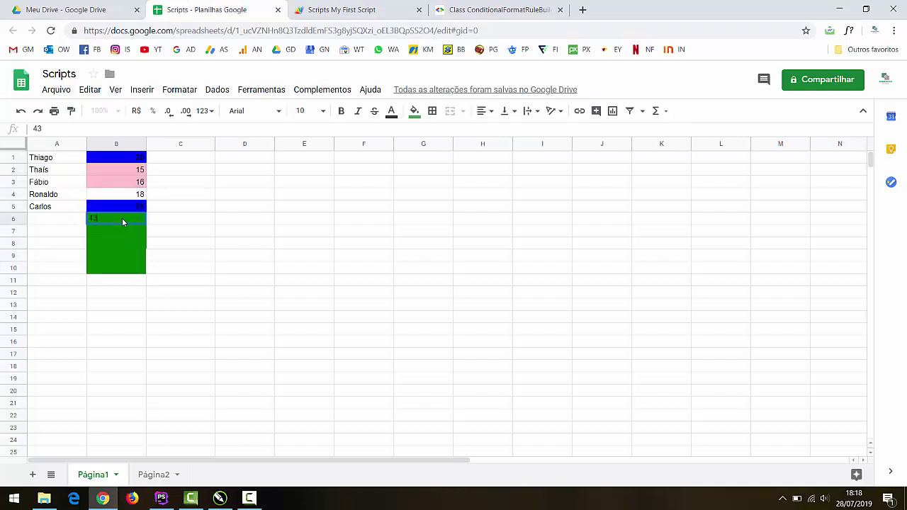
pyautogui.click(251, 289)
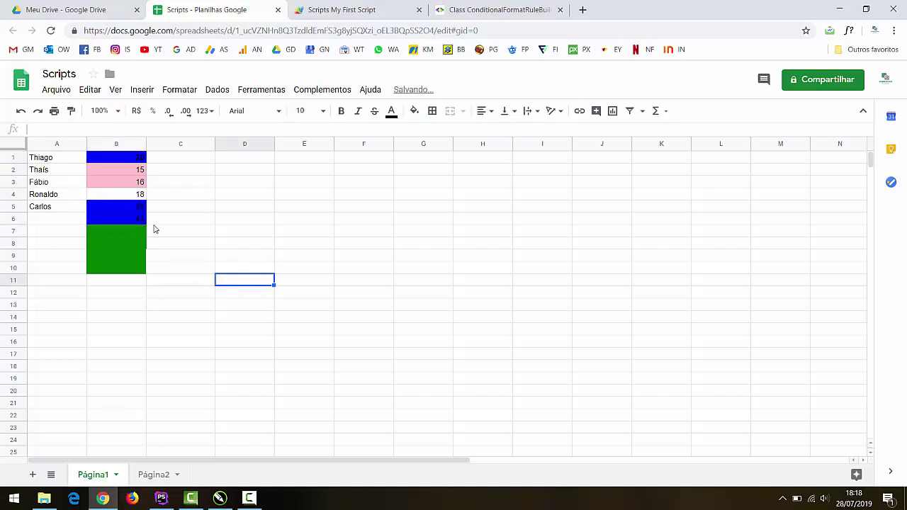
pyautogui.hotkey('ctrl', 'z')
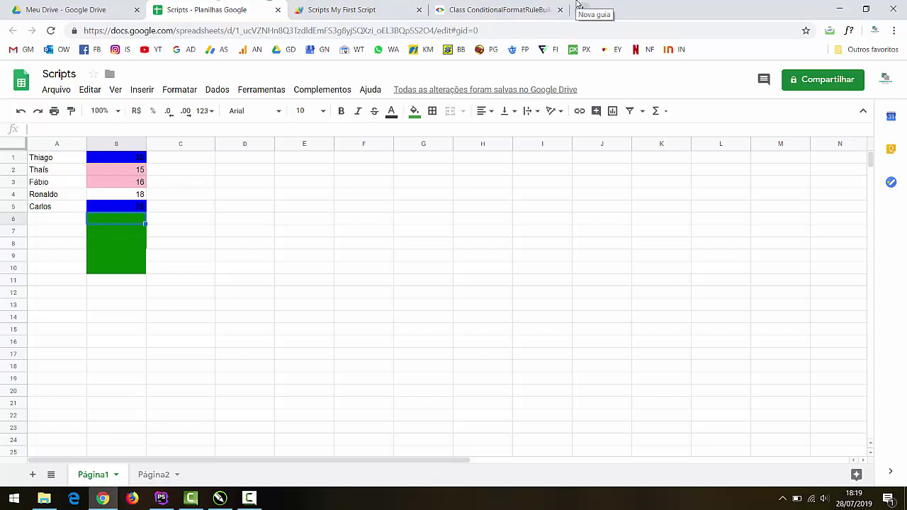
# Open and dismiss the Formatar menu, then go to the ConditionalFormatRuleBuilder reference page
pyautogui.click(101, 160)
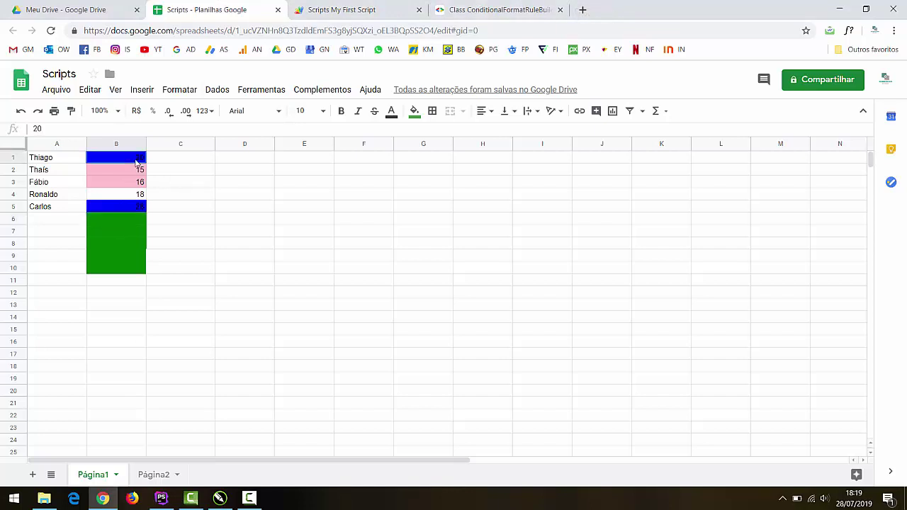
pyautogui.click(177, 91)
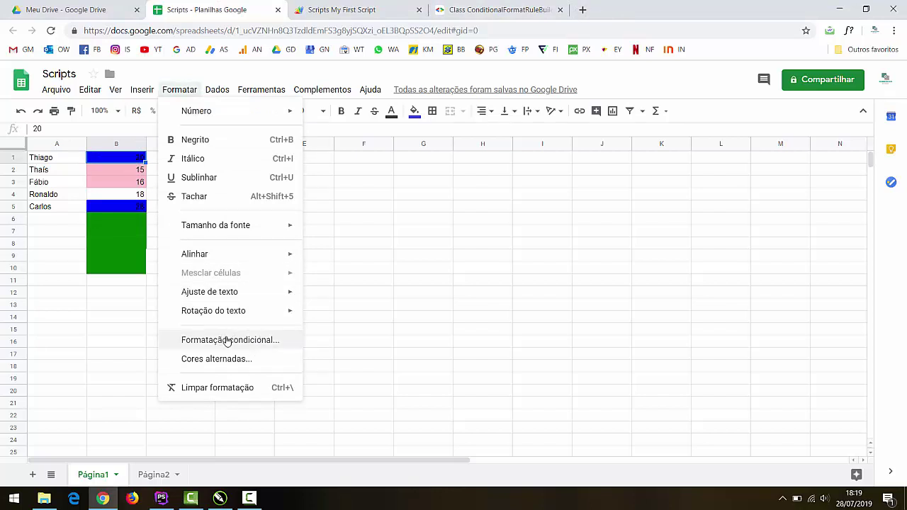
pyautogui.click(120, 220)
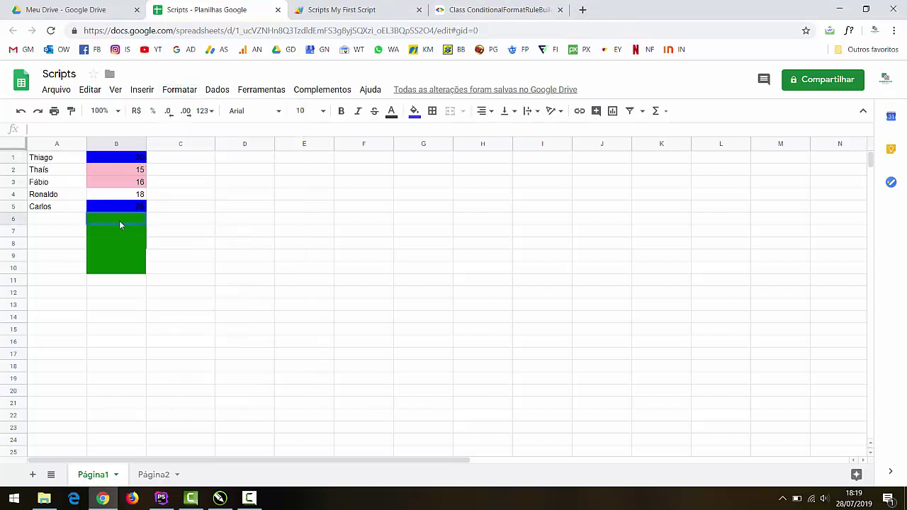
pyautogui.click(361, 9)
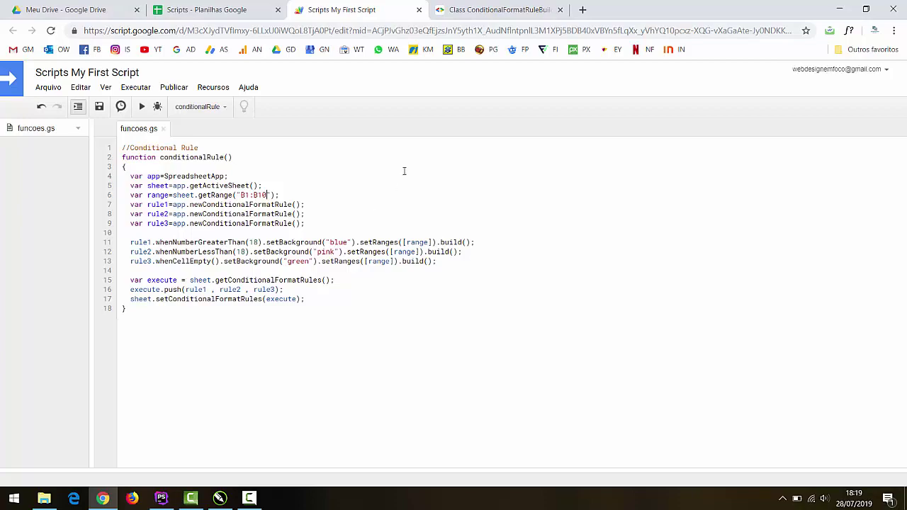
pyautogui.click(470, 7)
# Scroll down through the ConditionalFormatRuleBuilder methods table and back up toward the class overview
pyautogui.scroll(-4, 443, 288)
pyautogui.scroll(-4, 415, 314)
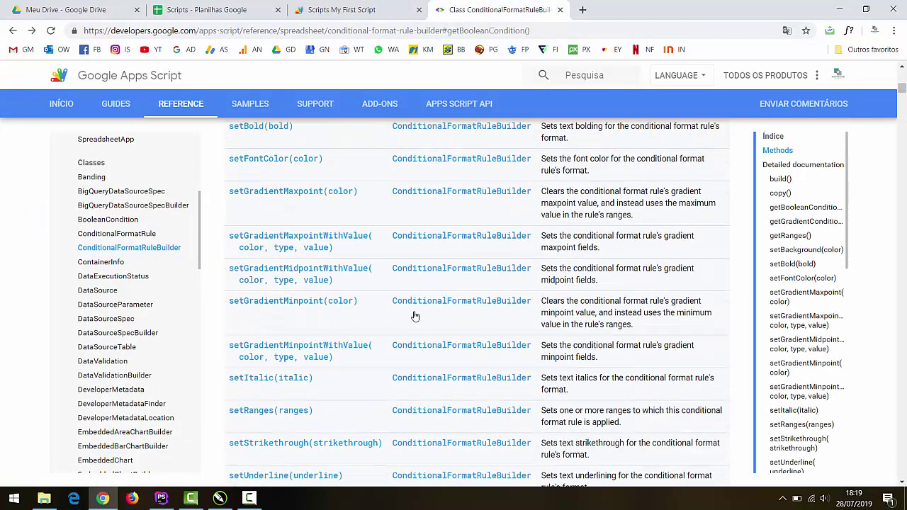
pyautogui.scroll(-5, 344, 334)
pyautogui.scroll(-3, 345, 334)
pyautogui.scroll(-2, 298, 343)
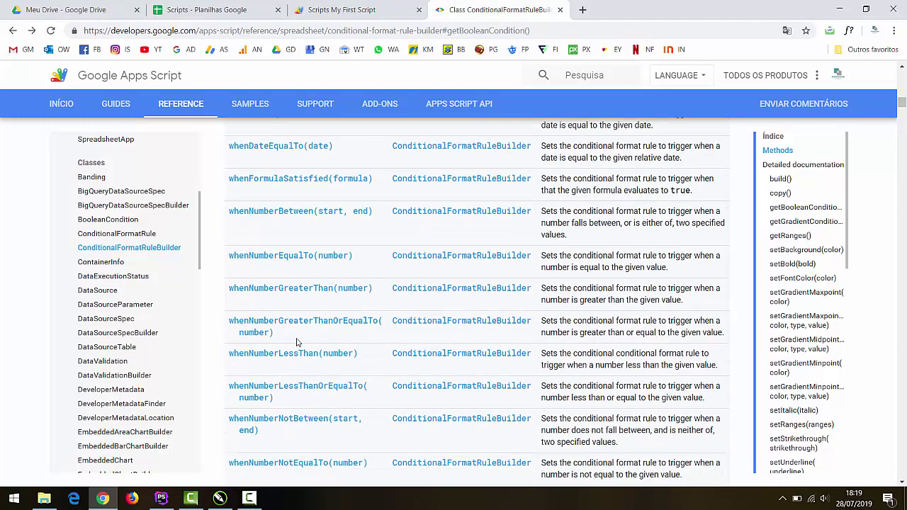
pyautogui.scroll(-2, 354, 424)
pyautogui.scroll(-2, 326, 422)
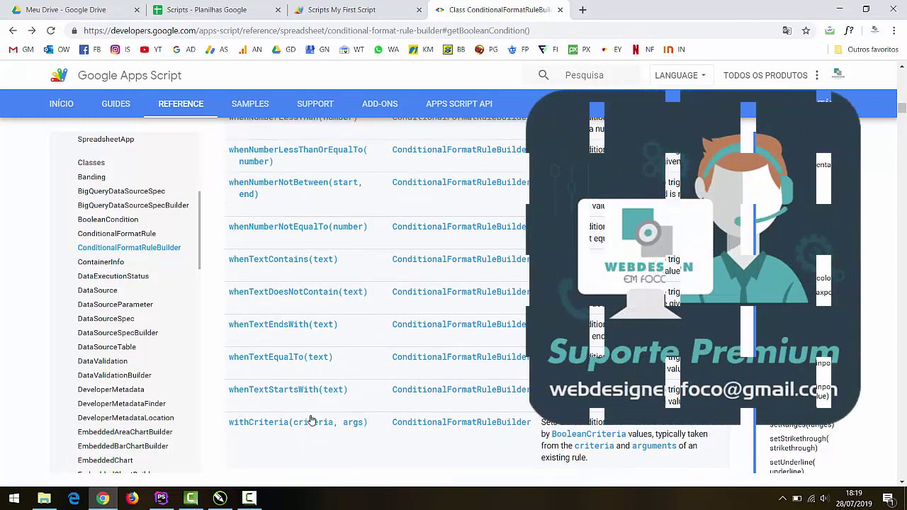
pyautogui.scroll(10, 311, 420)
pyautogui.scroll(8, 309, 419)
pyautogui.scroll(6, 308, 418)
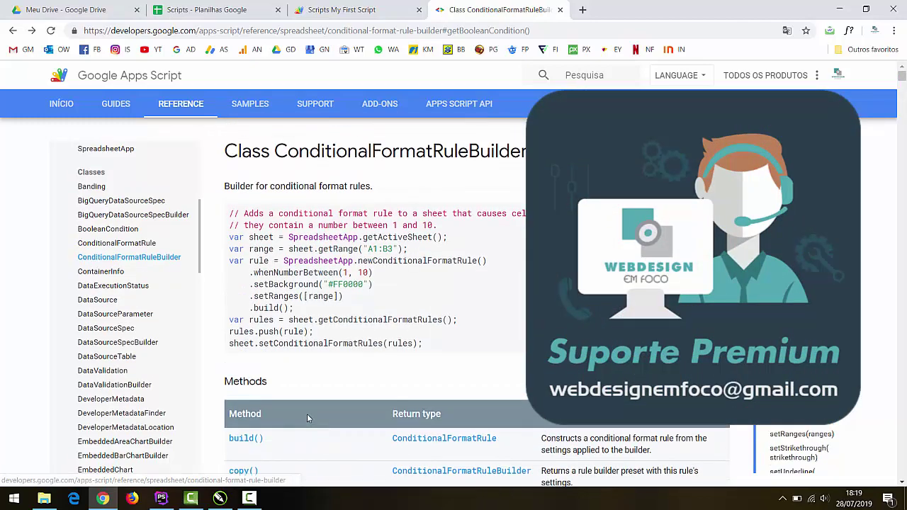